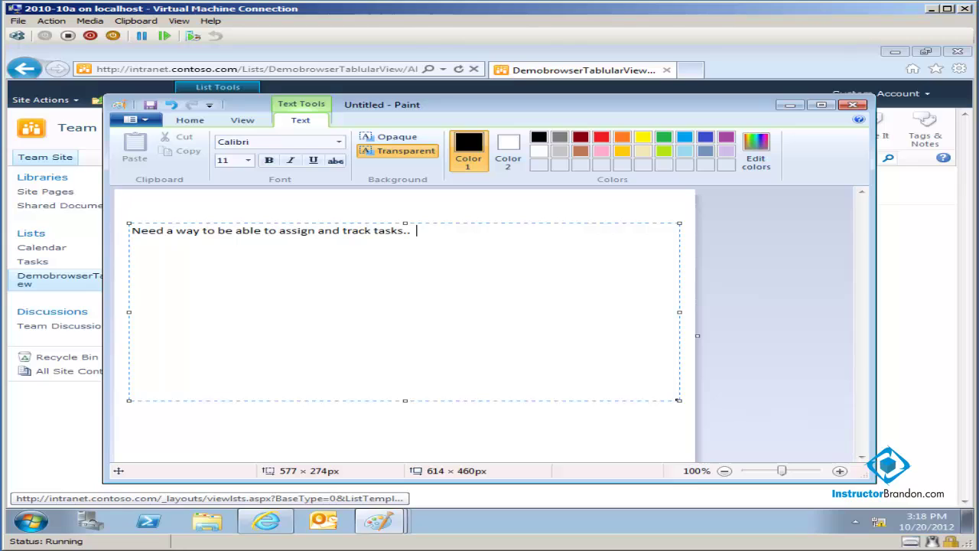
Switch from Paint to the SharePoint team site and start a new item in the Tasks list titled "Need some work done"
left_click(790, 106)
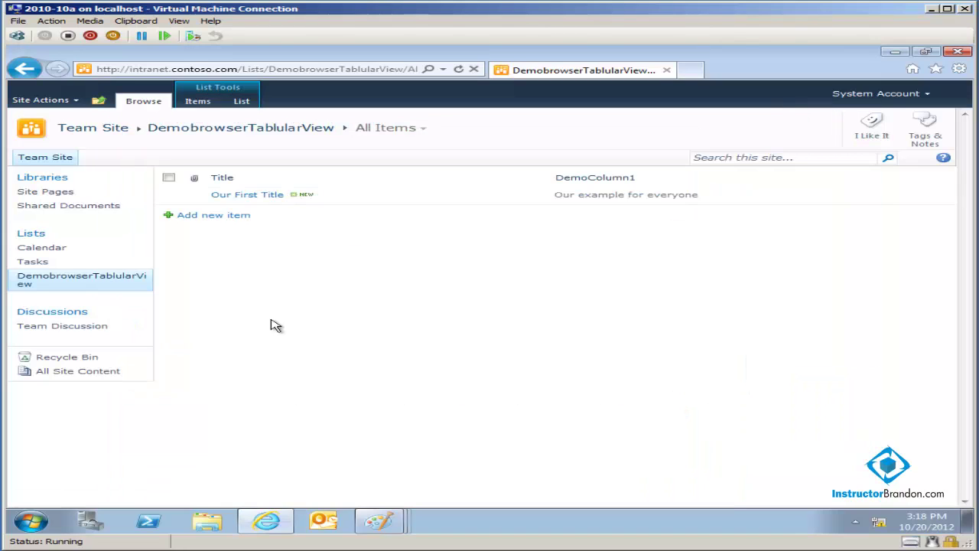
left_click(39, 263)
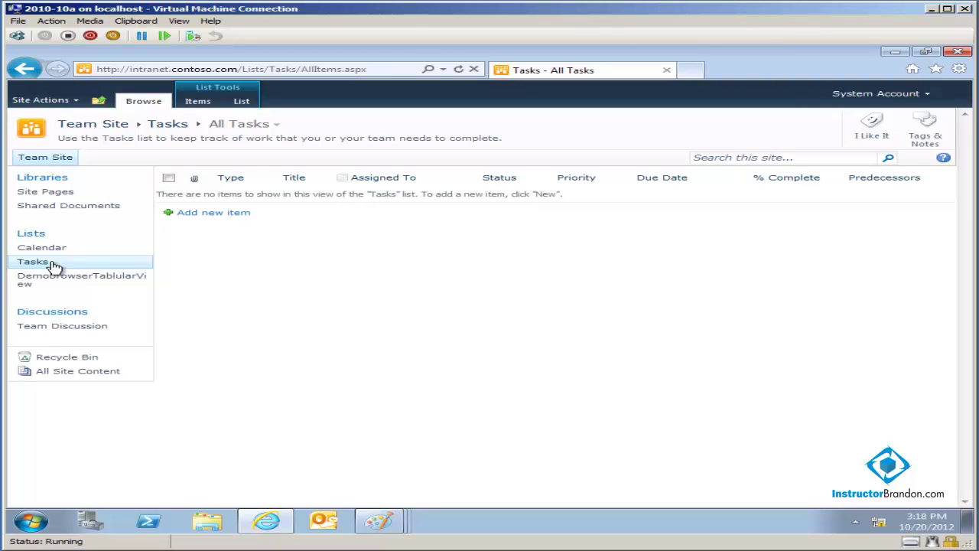
left_click(222, 214)
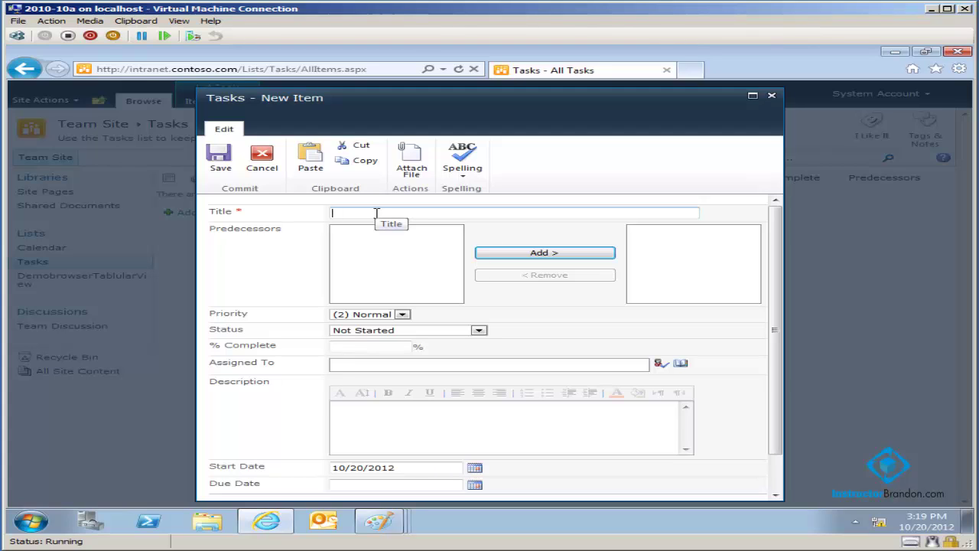
type("Need ")
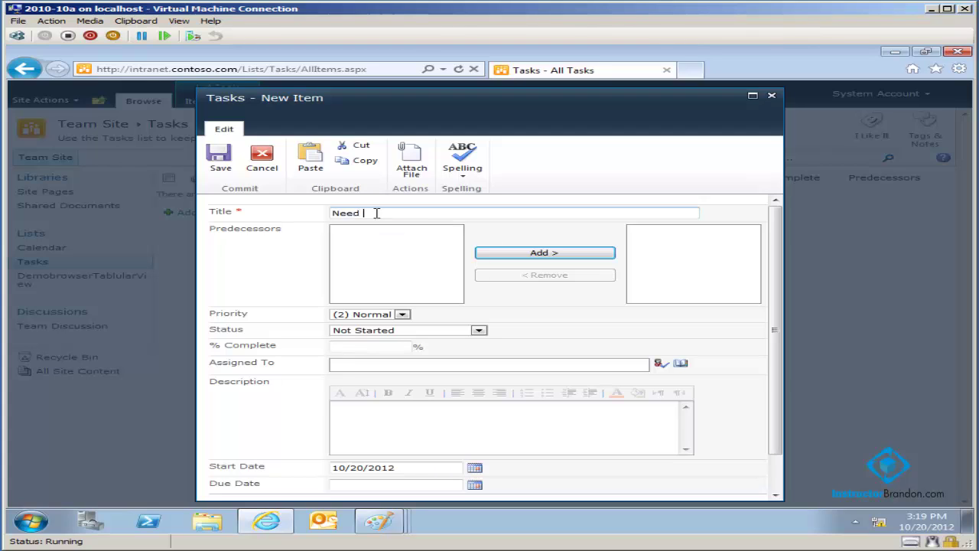
type("some work done")
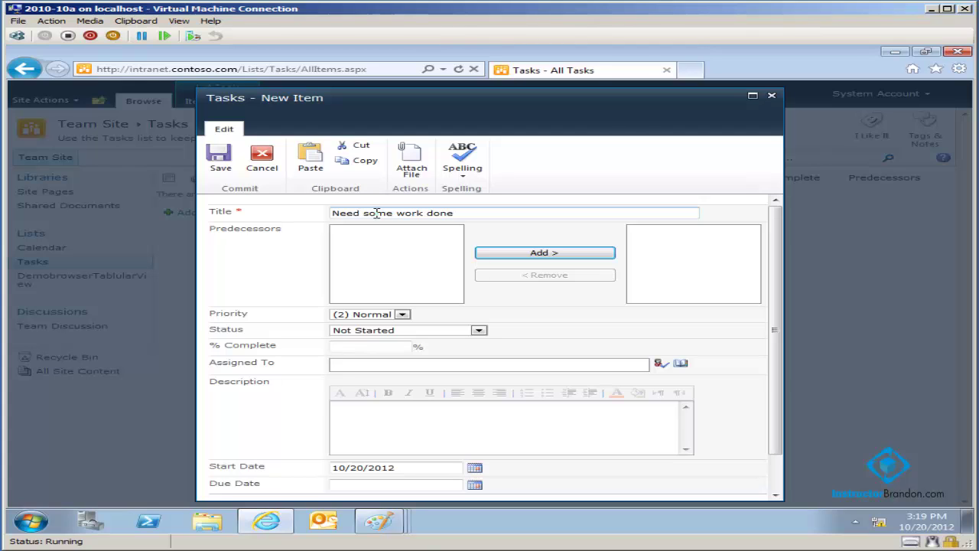
Set the new task's priority to (1) High, keep its status at Not Started, and enter 70 as its % Complete
left_click(402, 314)
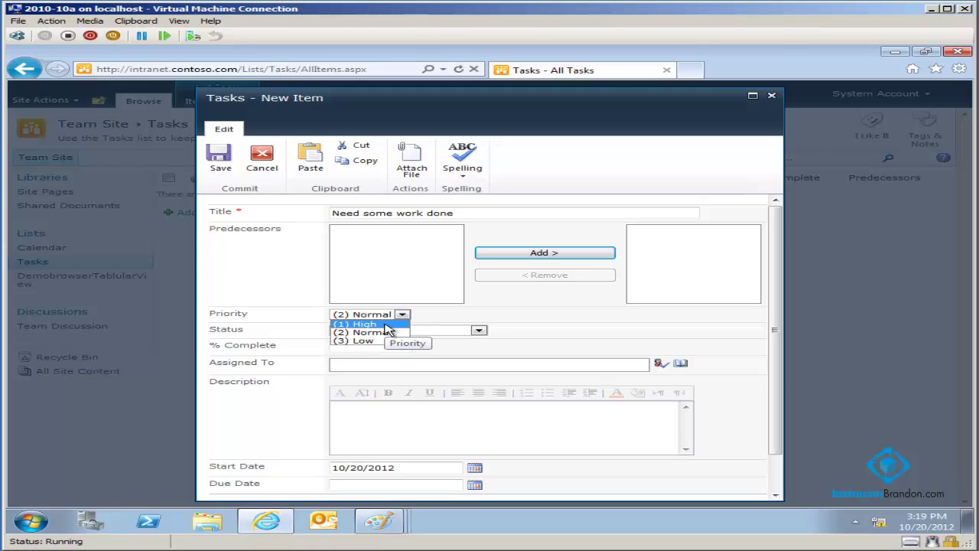
left_click(384, 324)
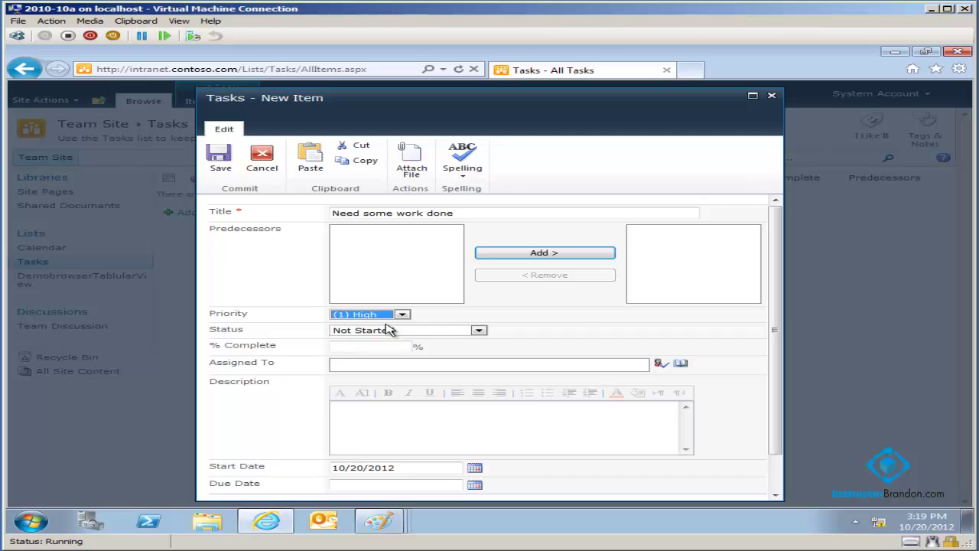
left_click(478, 330)
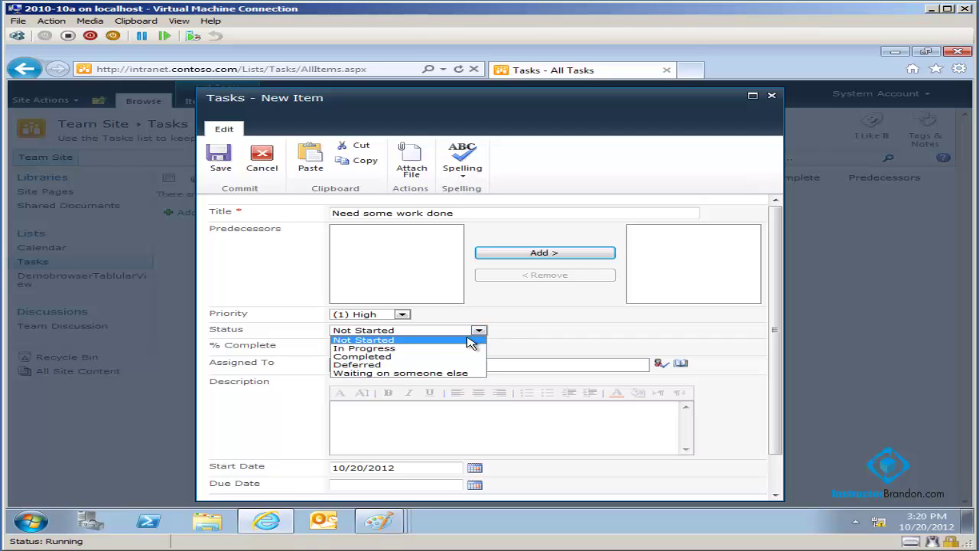
left_click(471, 341)
left_click(390, 347)
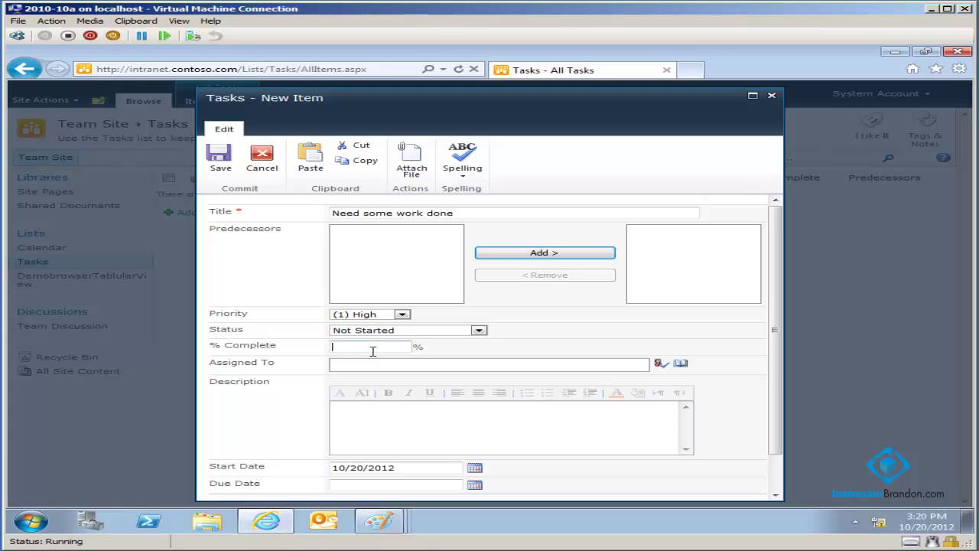
type("70")
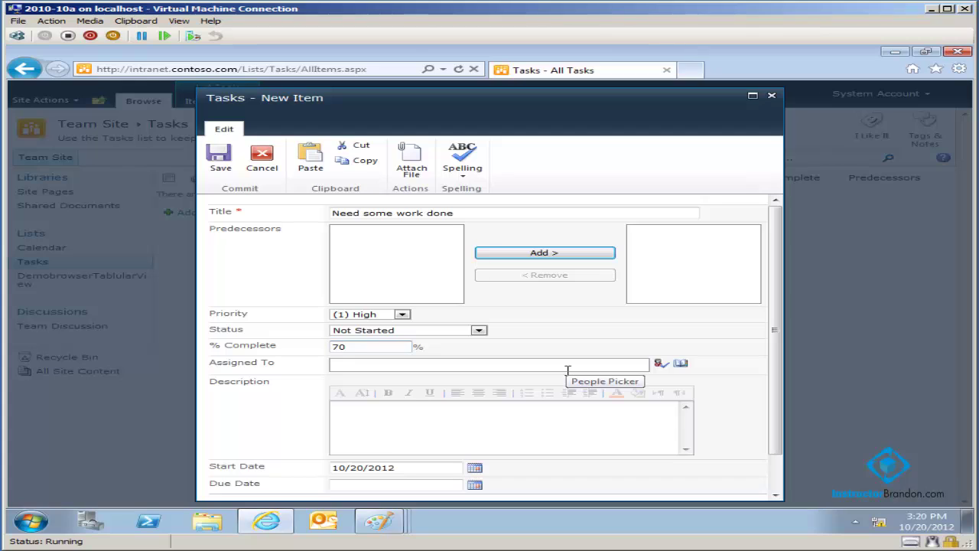
Find the Contoso administrator account in the people directory and assign the task to it
left_click(682, 364)
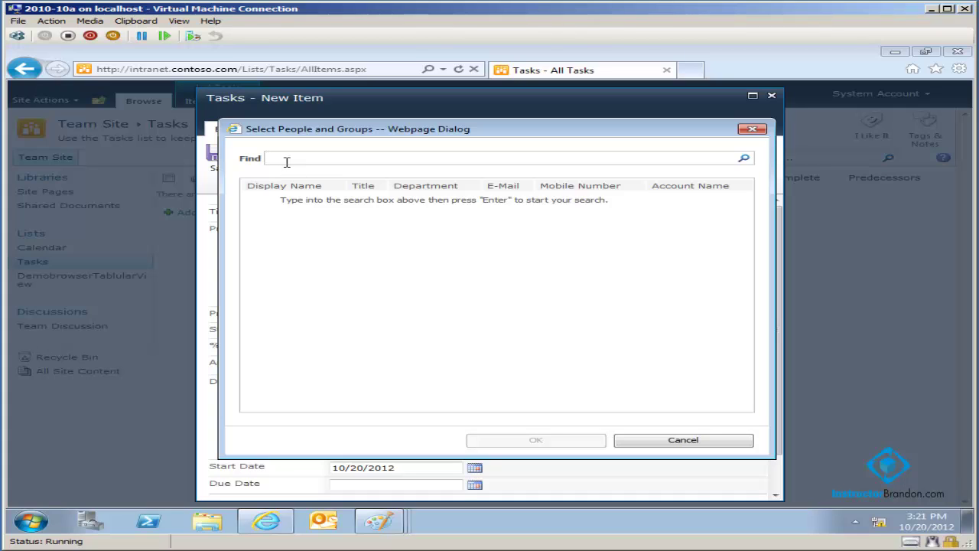
type("contoso\\administrator")
left_click(745, 160)
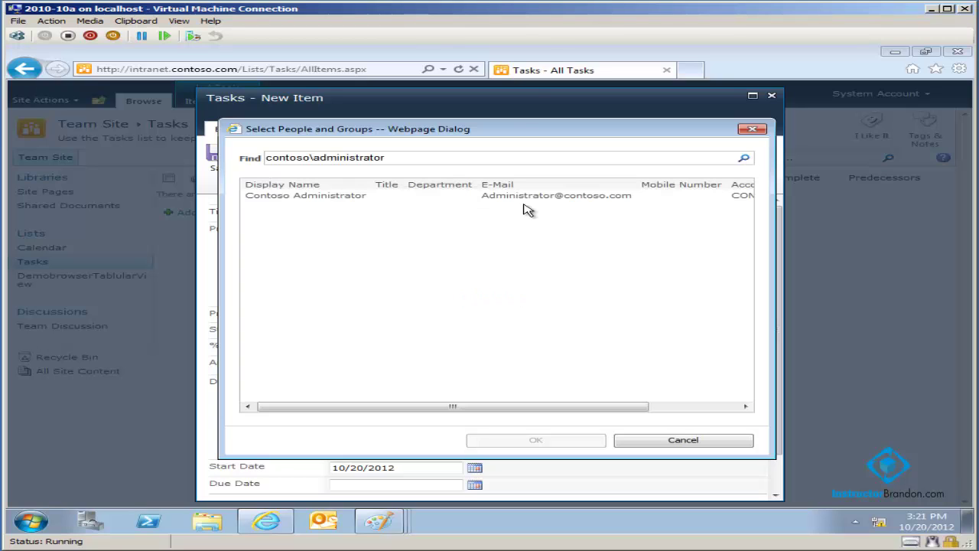
left_click(358, 197)
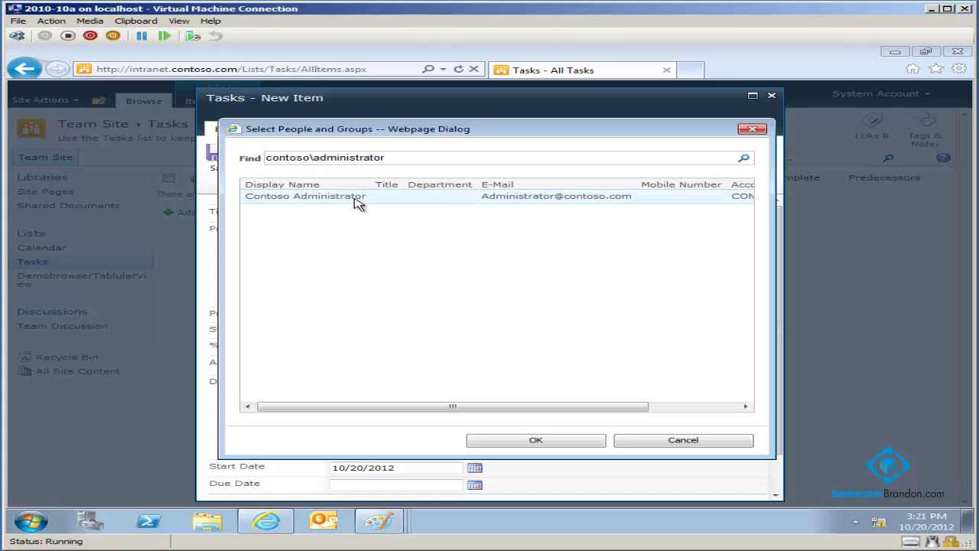
left_click(537, 440)
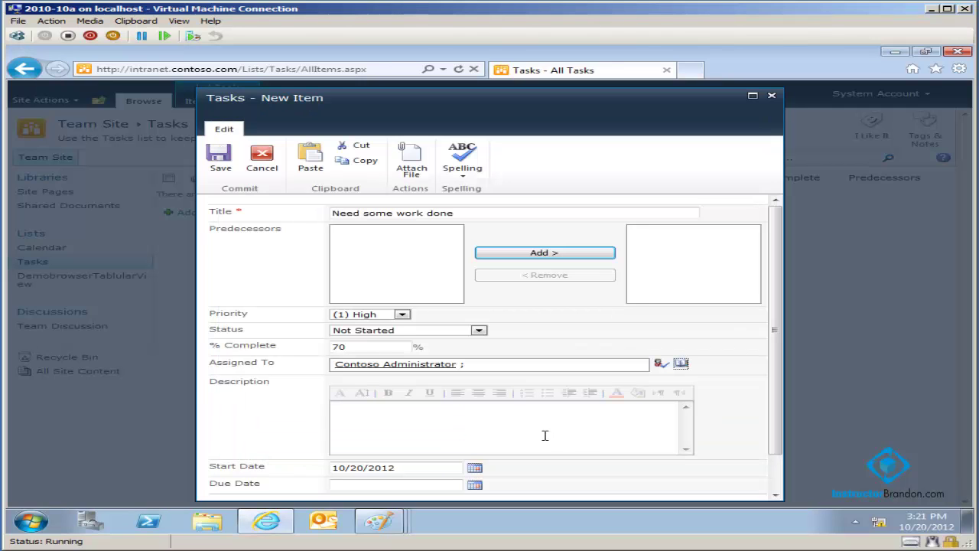
Enter "I'm giving myself a task" as the task's description
left_click(464, 421)
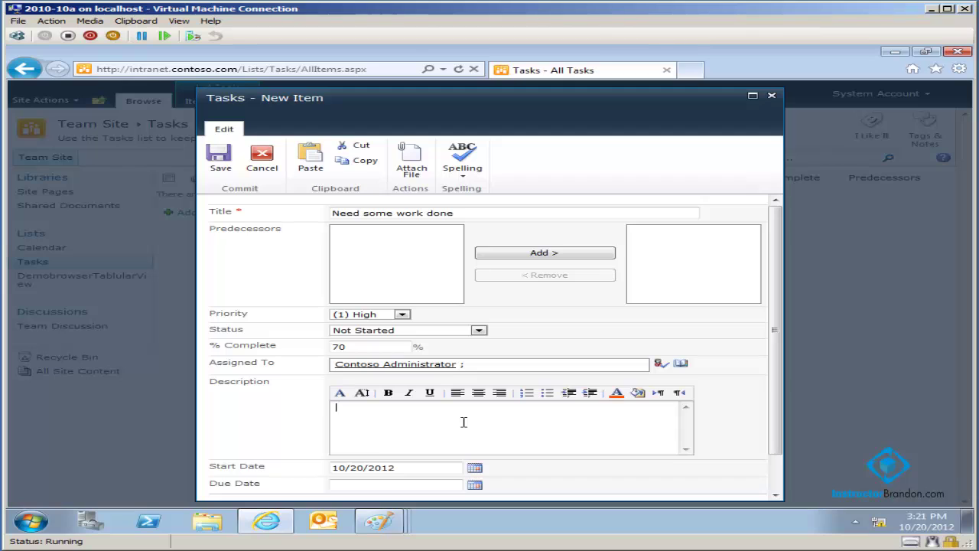
type("I'm giv")
type("ing ")
type("you")
key("BackSpace")
key("BackSpace")
key("BackSpace")
key("BackSpace")
type("me")
key("BackSpace")
type("yself a task")
Set the task's due date to 10/20/2012 and save the task
left_click(476, 470)
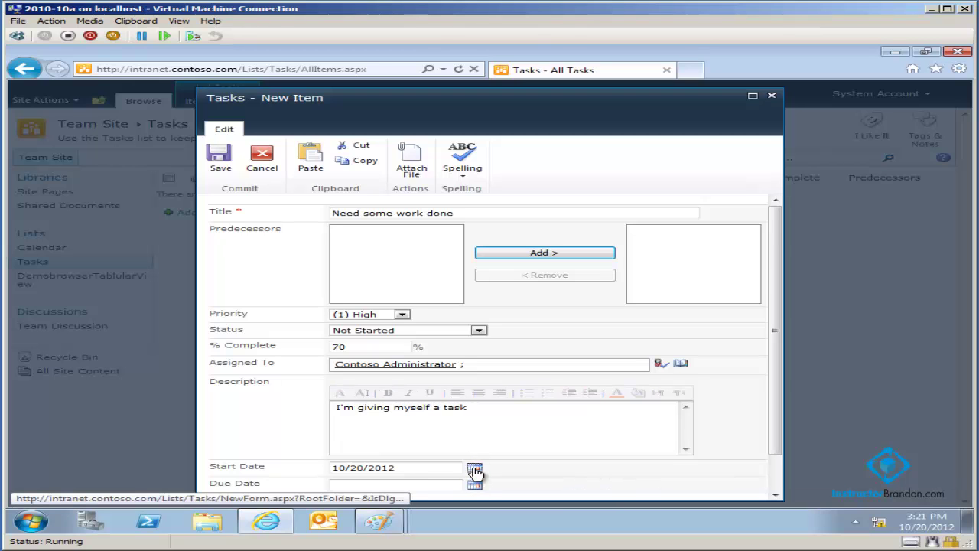
left_click(539, 458)
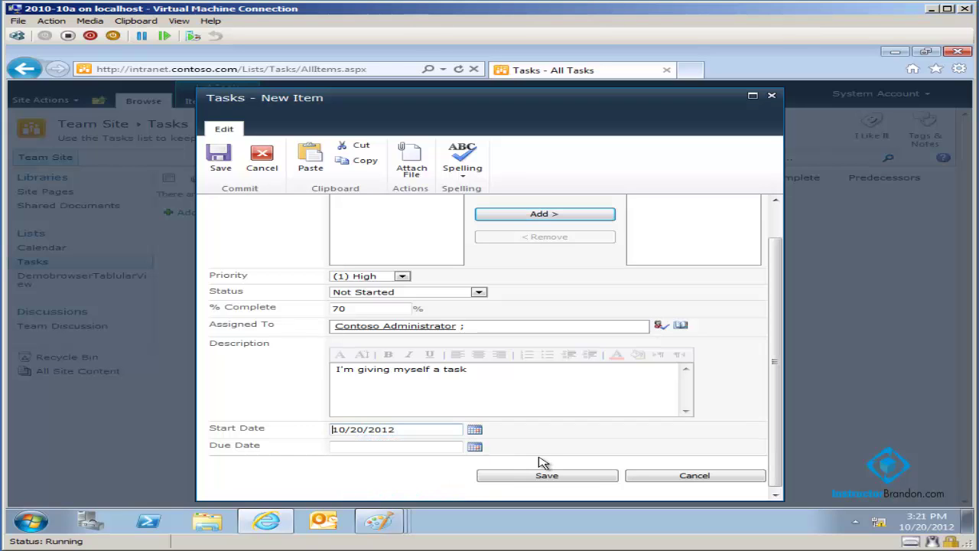
left_click(475, 448)
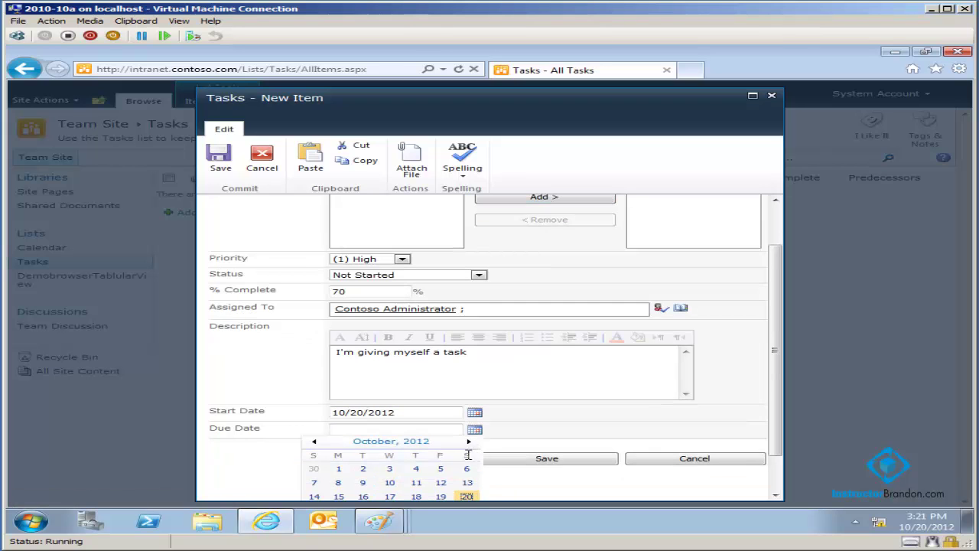
left_click(466, 497)
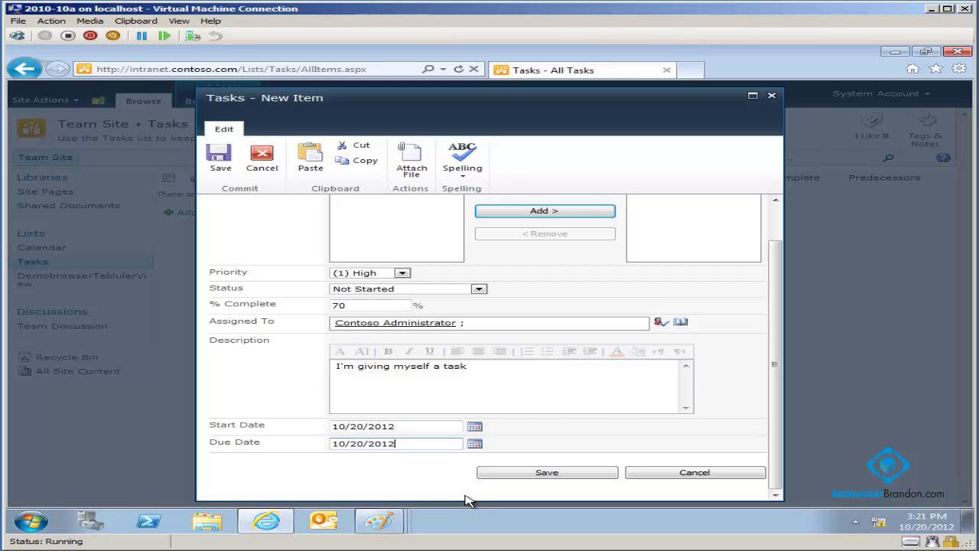
left_click(586, 478)
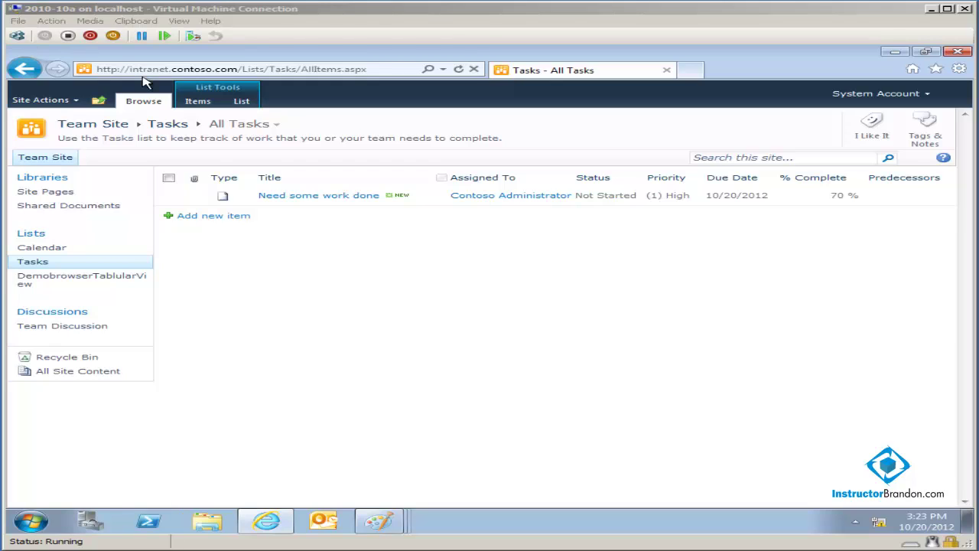
Add a second task titled "Complete Project SharePoint is A GO" with 0 as its % Complete
left_click(207, 218)
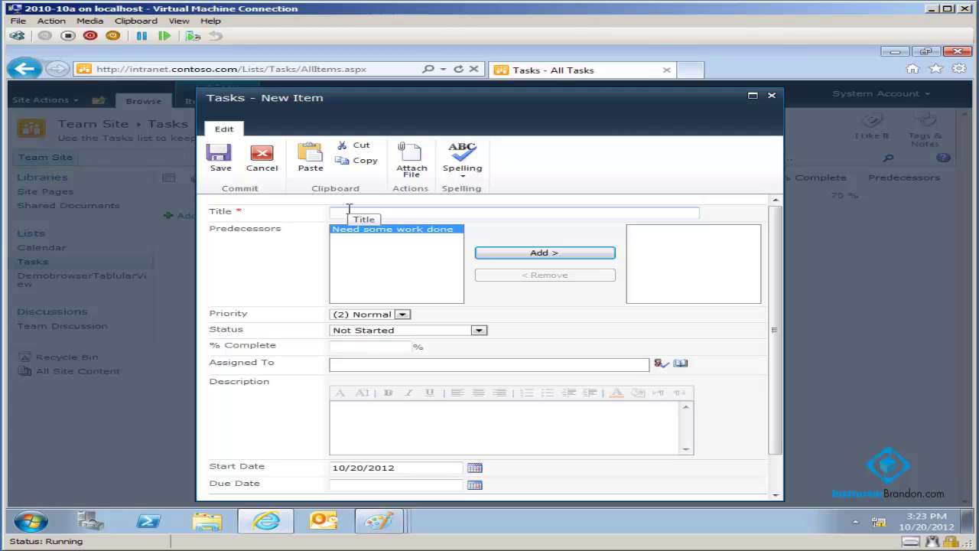
type("Complete Proje")
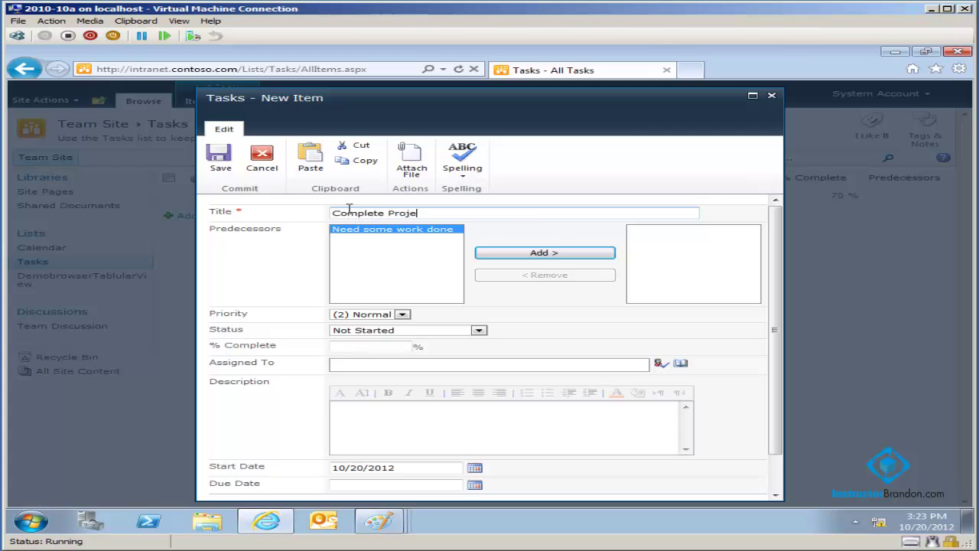
type("ct SharePoint is a G")
key("BackSpace")
key("BackSpace")
type("A GO")
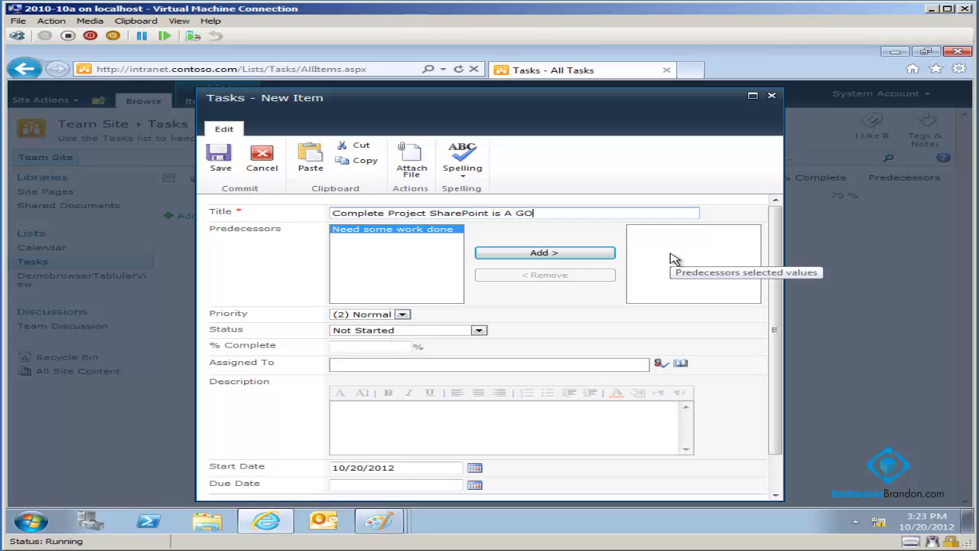
left_click(390, 349)
type("0")
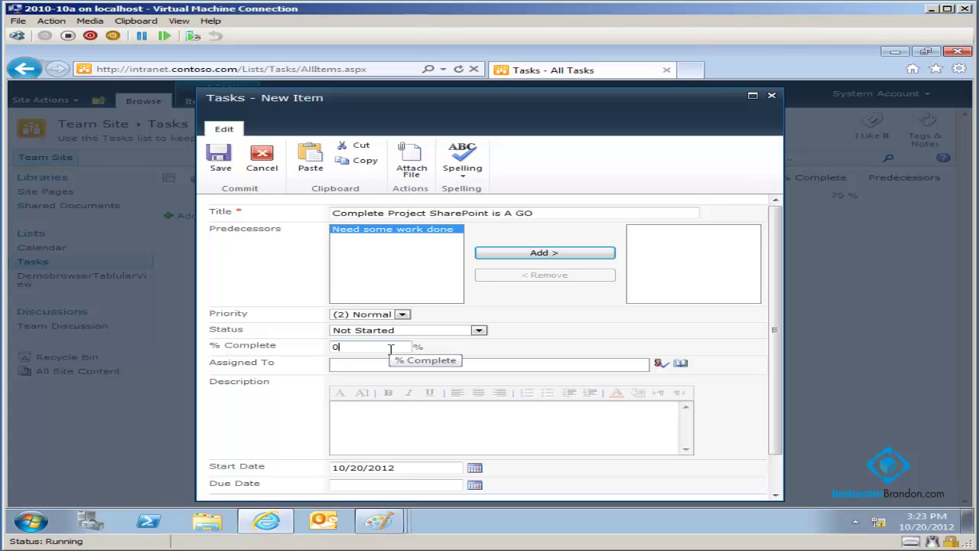
Search the people directory for the salesperson by full name and assign the second task to that person
left_click(680, 365)
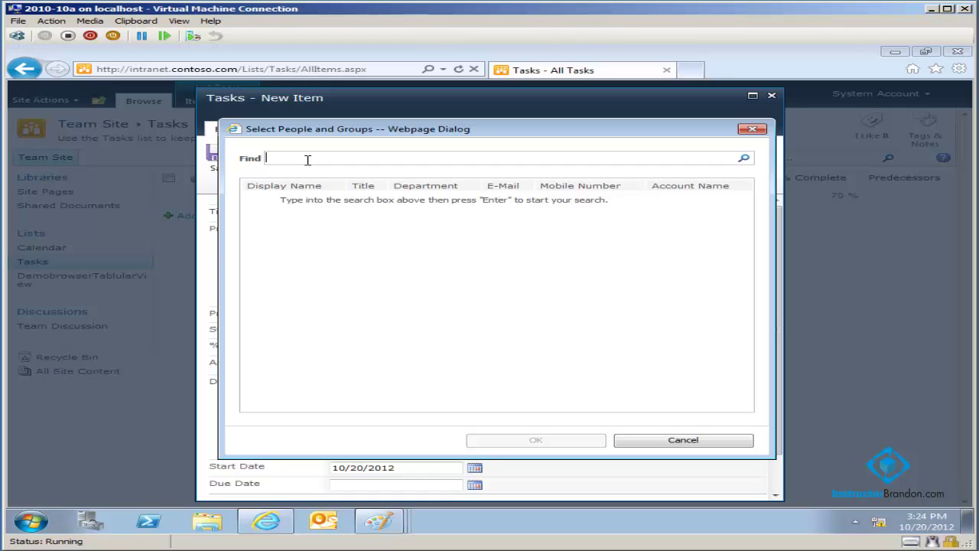
type("Eran Harel")
left_click(743, 161)
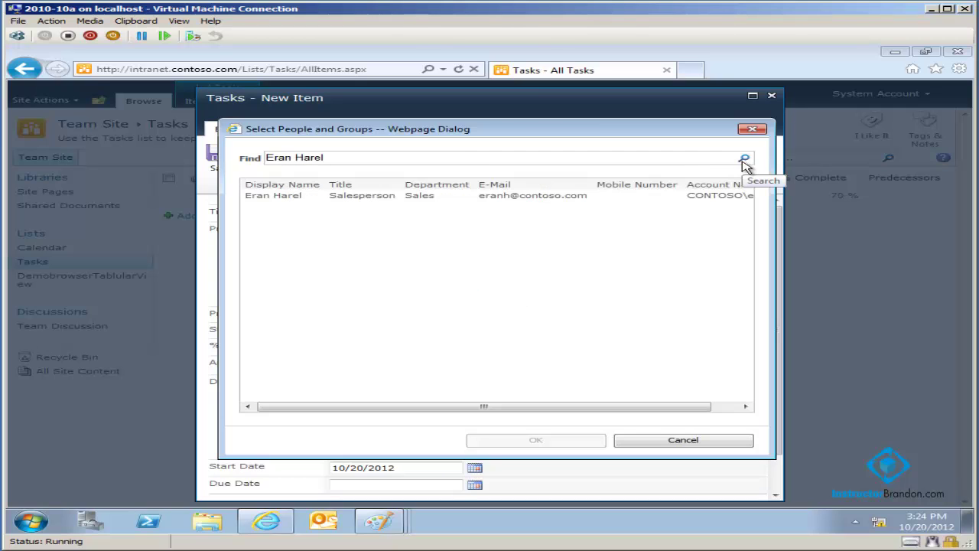
left_click(273, 198)
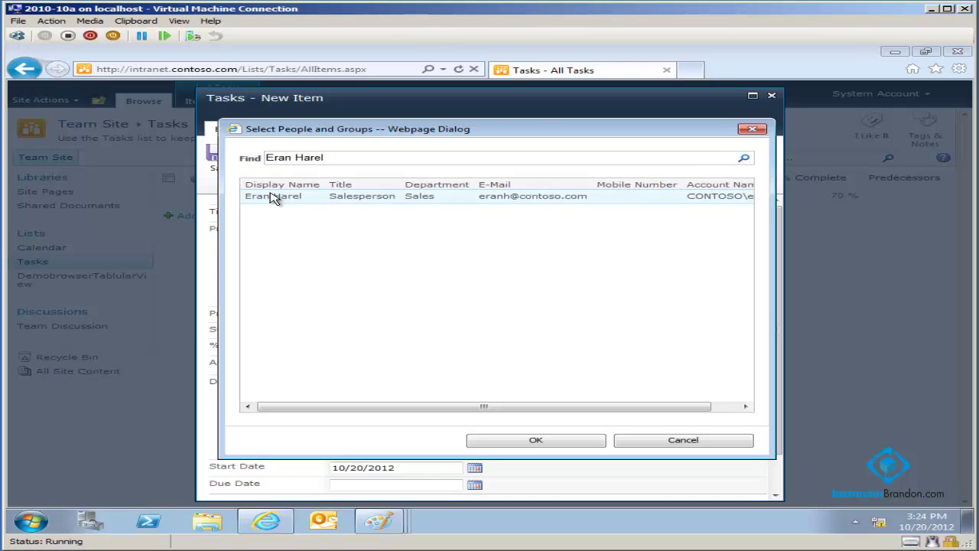
left_click(537, 442)
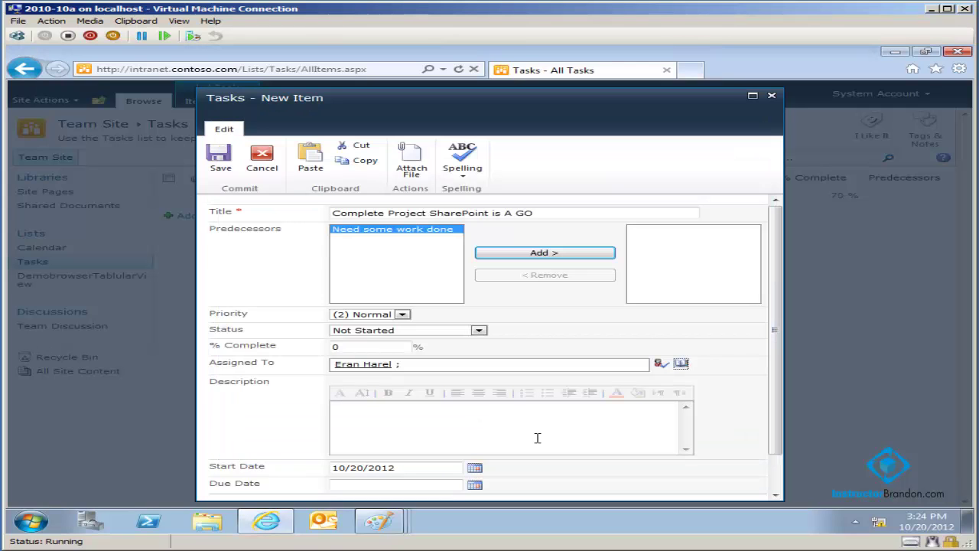
Enter "Complete SharePoint Training and Implement" as the second task's description
left_click(384, 435)
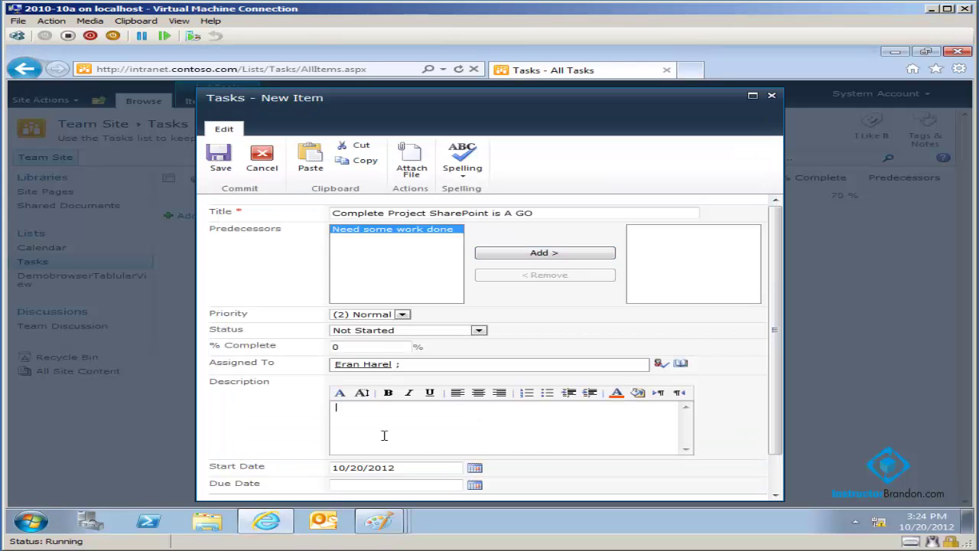
type("Complete SharePoint Training ")
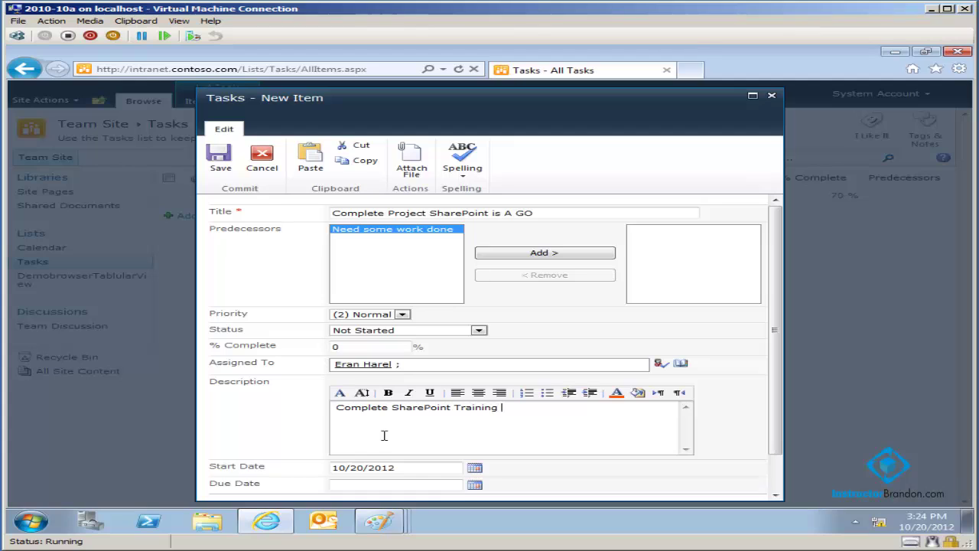
type("and Implement")
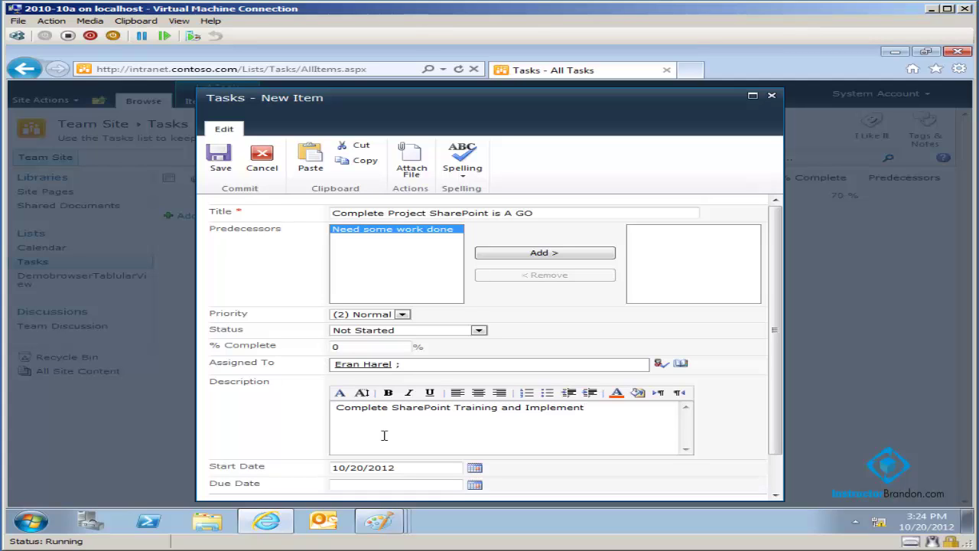
Set the second task's due date to 10/31/2012 and save the task
left_click(475, 487)
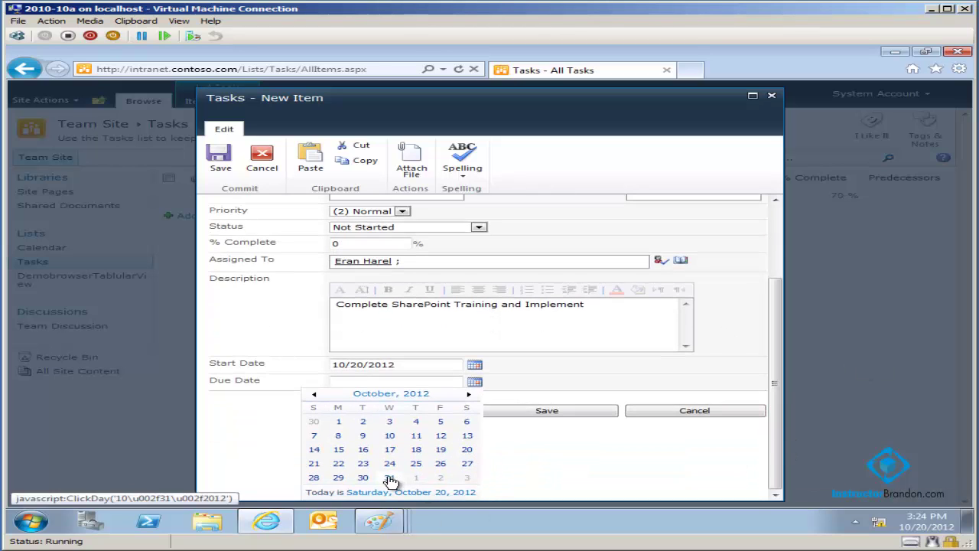
left_click(390, 478)
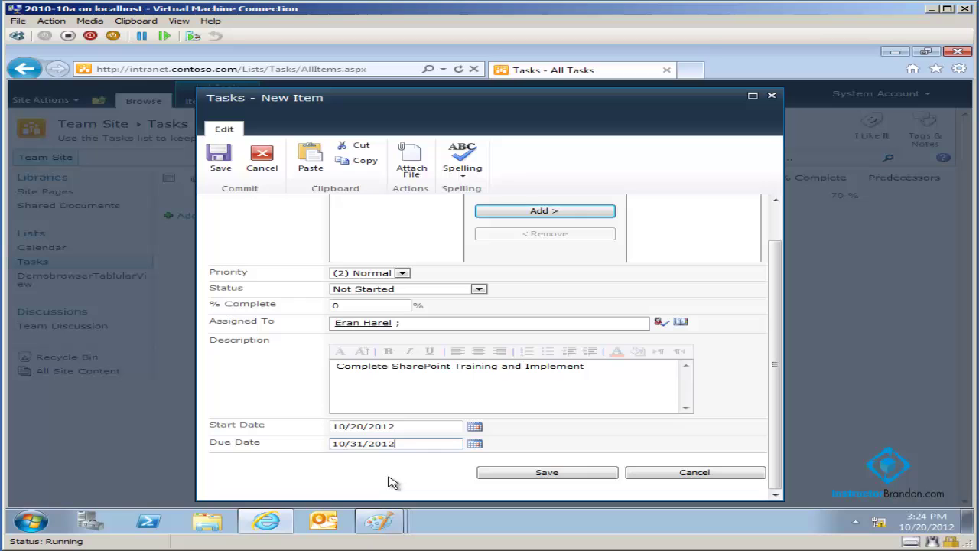
left_click(579, 474)
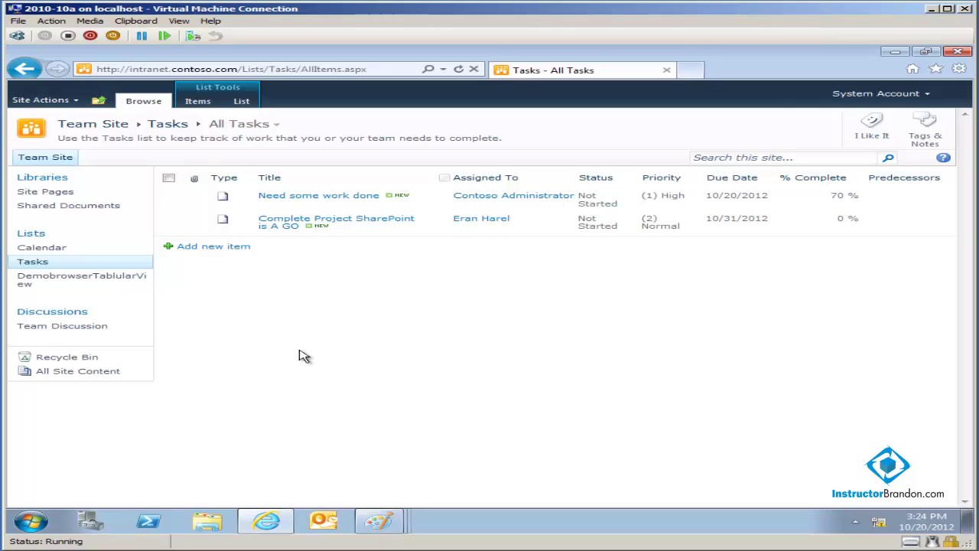
Add a third task to the Tasks list titled "Host Access Databases Online"
left_click(214, 247)
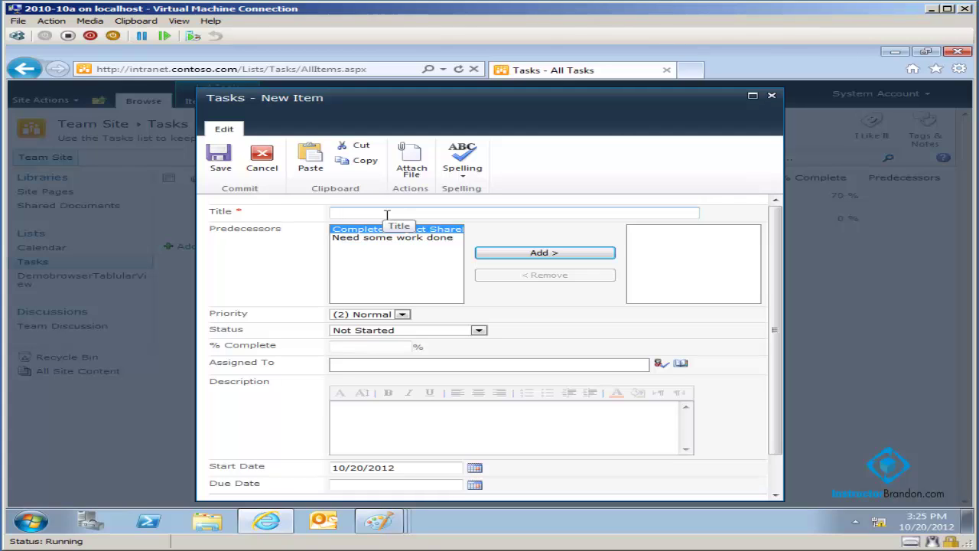
type("Host Acc")
type("ss ")
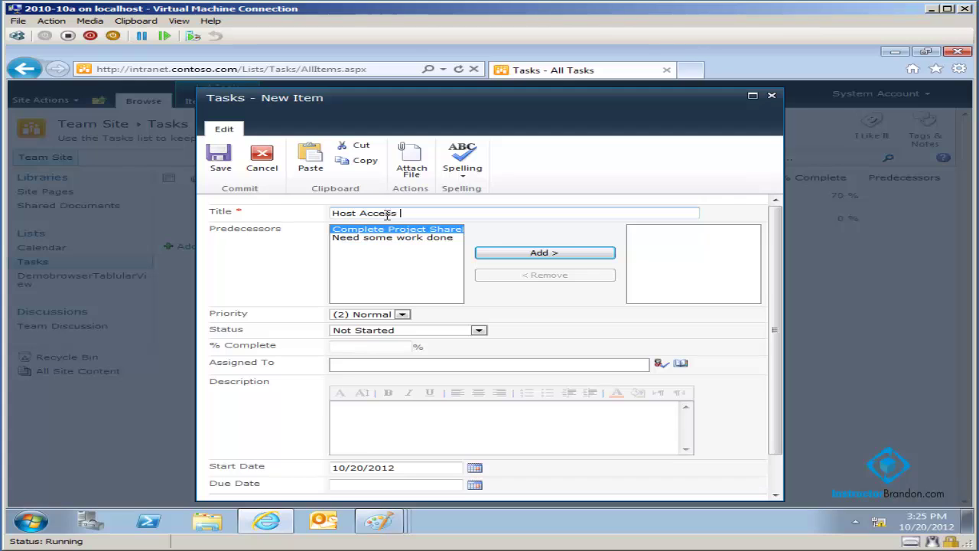
type("Database")
key("BackSpace")
key("BackSpace")
type("nline")
Set the third task's status to In Progress and its % Complete to 10
left_click(481, 332)
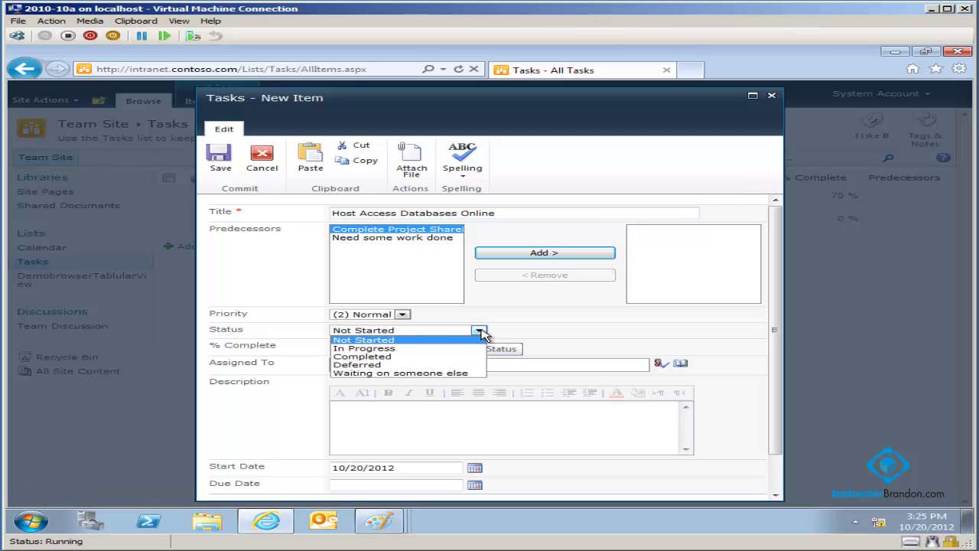
left_click(453, 348)
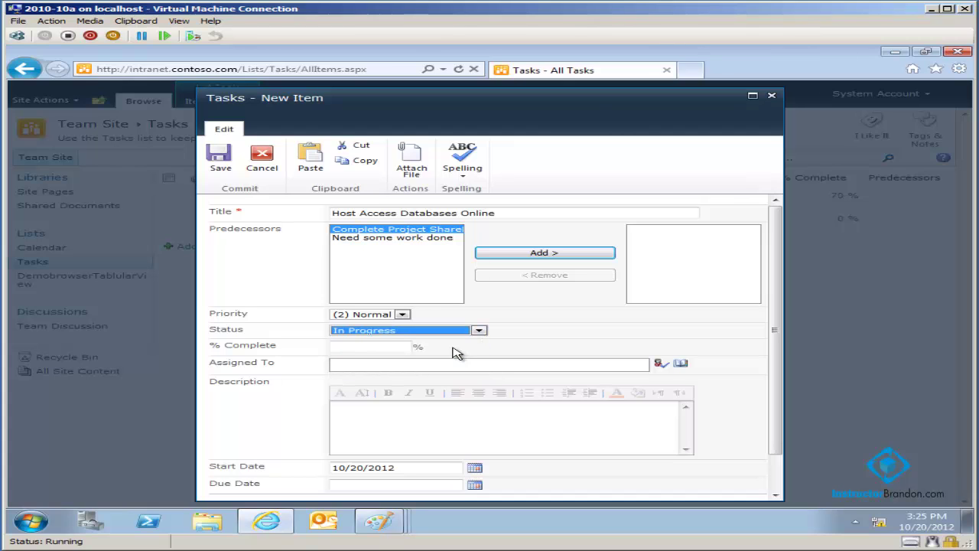
left_click(386, 347)
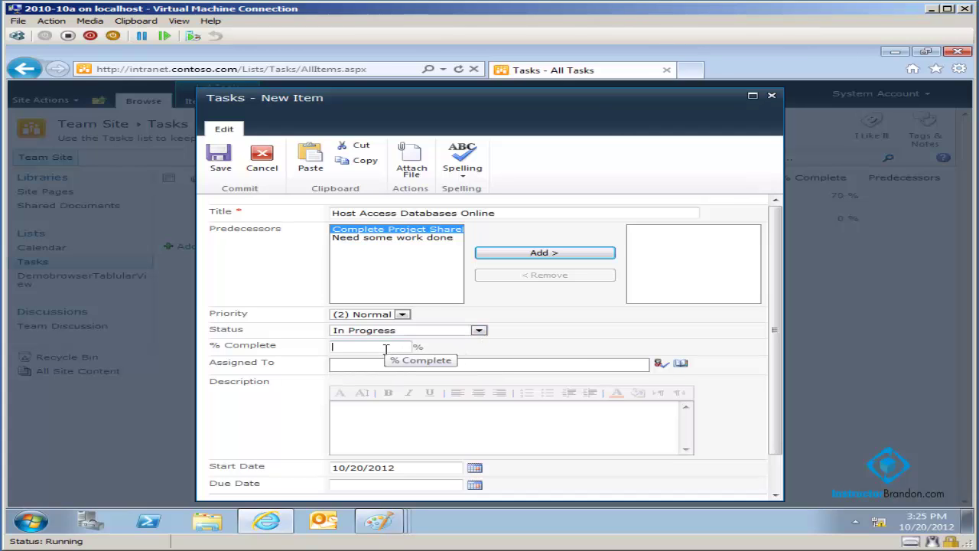
type("10")
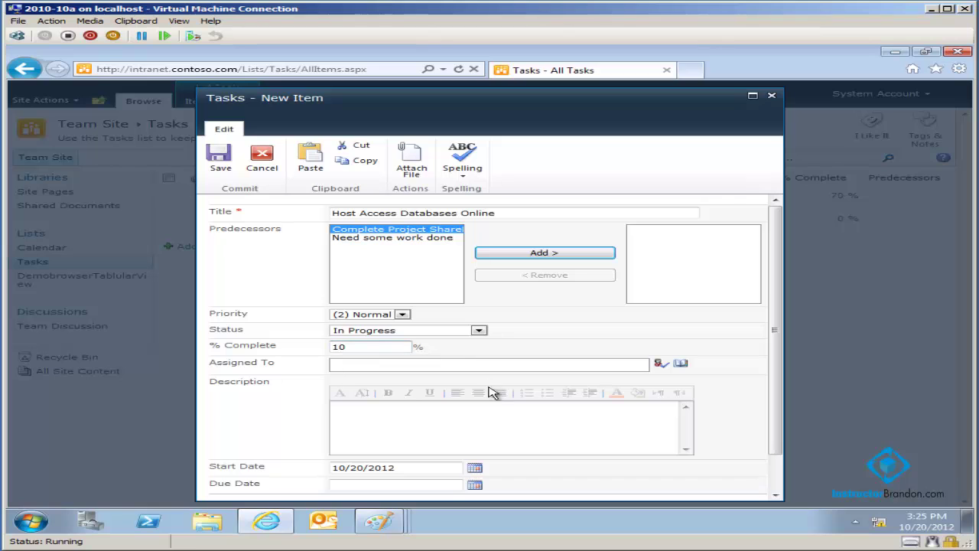
Search the people directory for the salesperson by full name and assign the "Host Access Databases Online" task to that person
left_click(681, 364)
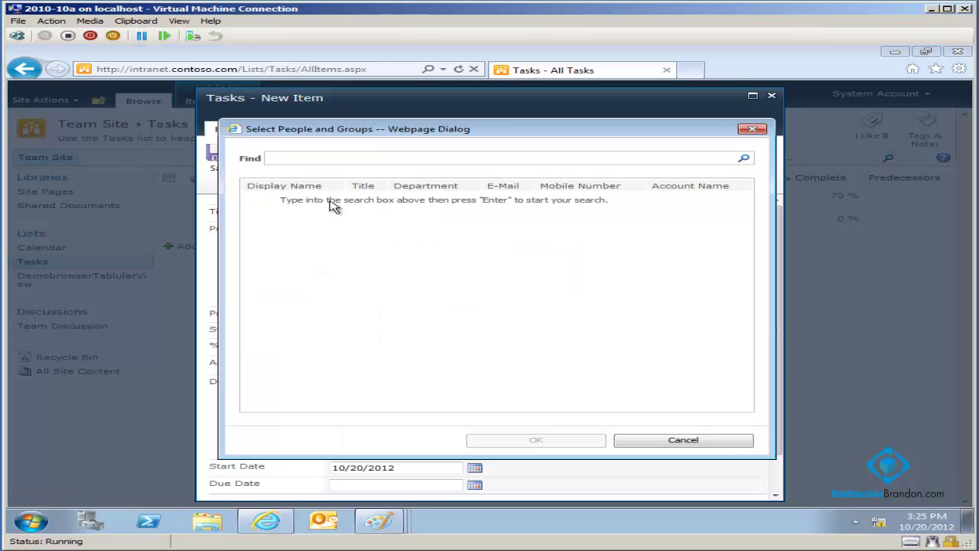
type("Eric Gruber")
left_click(742, 162)
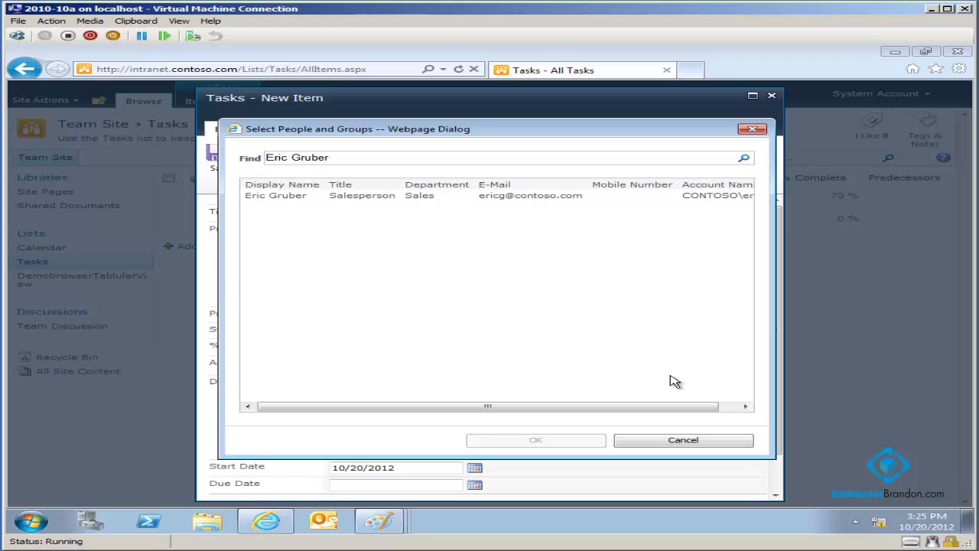
left_click(301, 200)
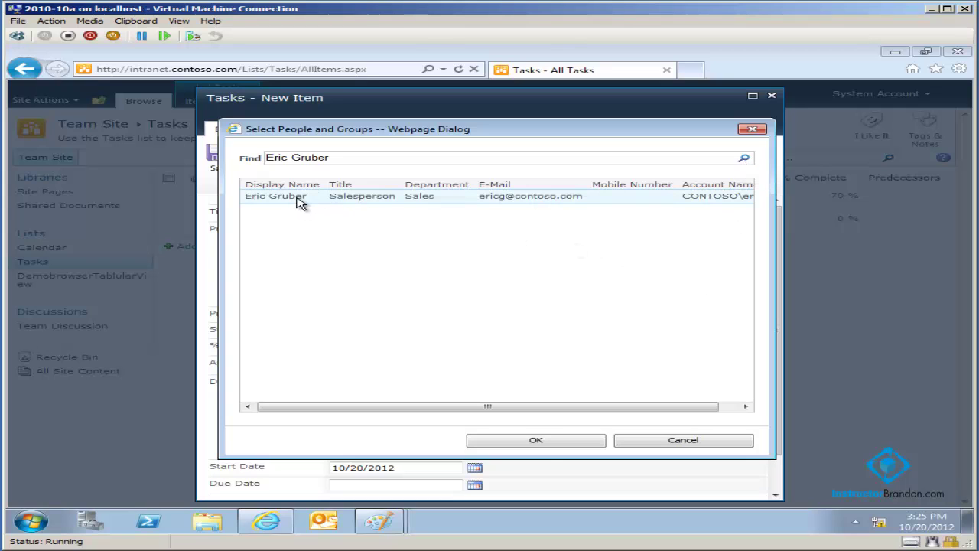
left_click(536, 442)
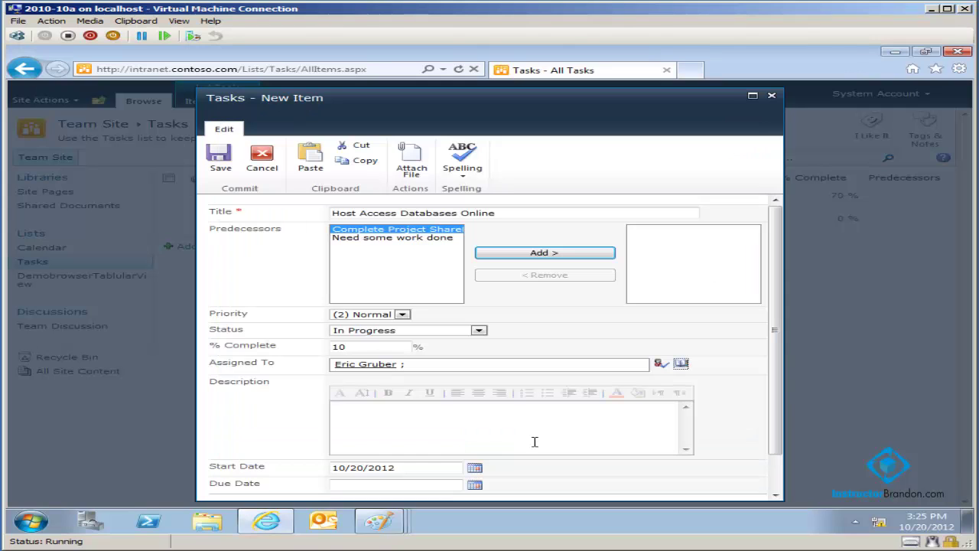
Set the third task's start date to 8/1/2012 and its due date to 10/20/2012
left_click(475, 468)
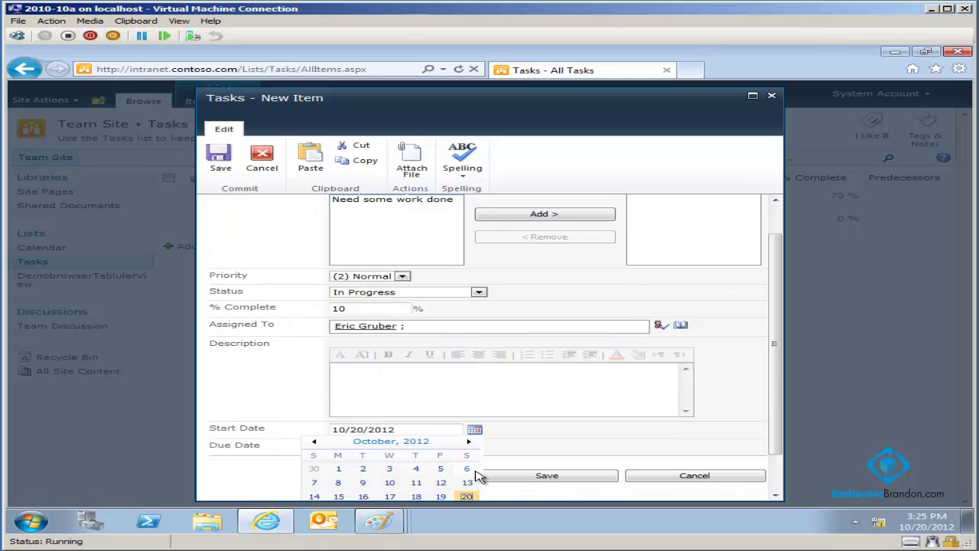
left_click(314, 443)
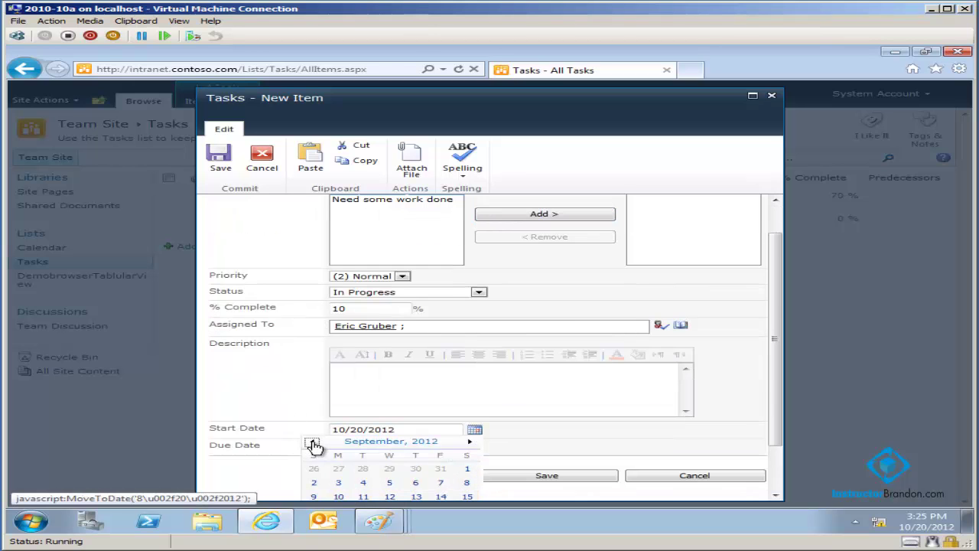
left_click(314, 443)
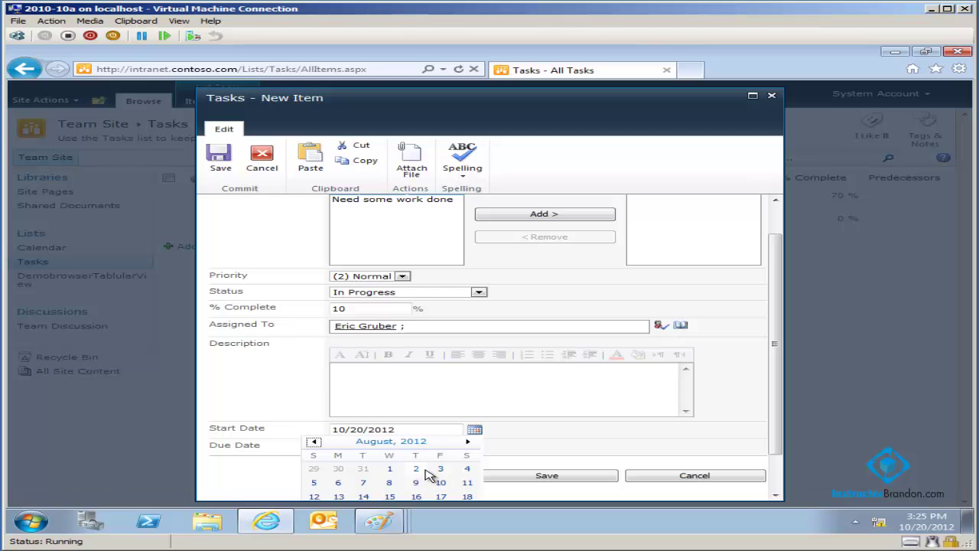
left_click(390, 468)
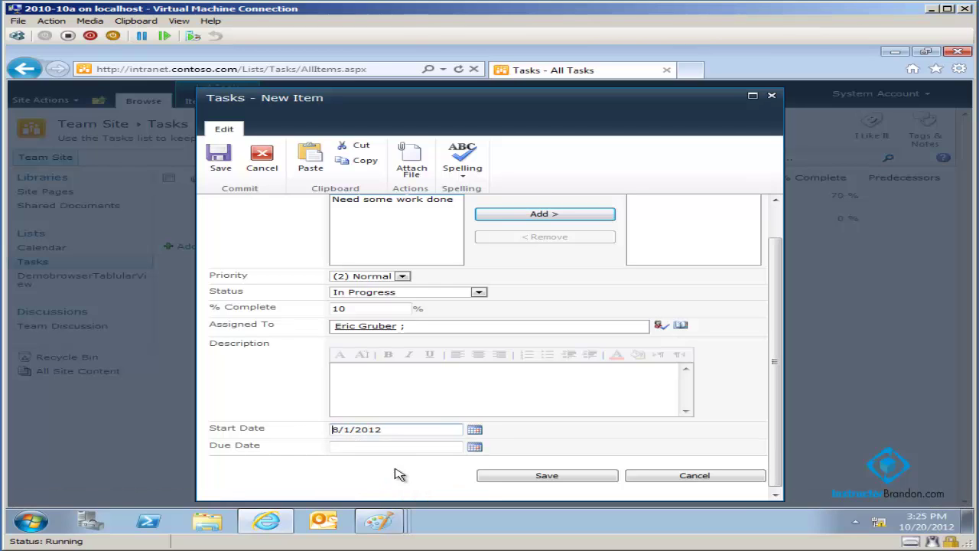
left_click(475, 448)
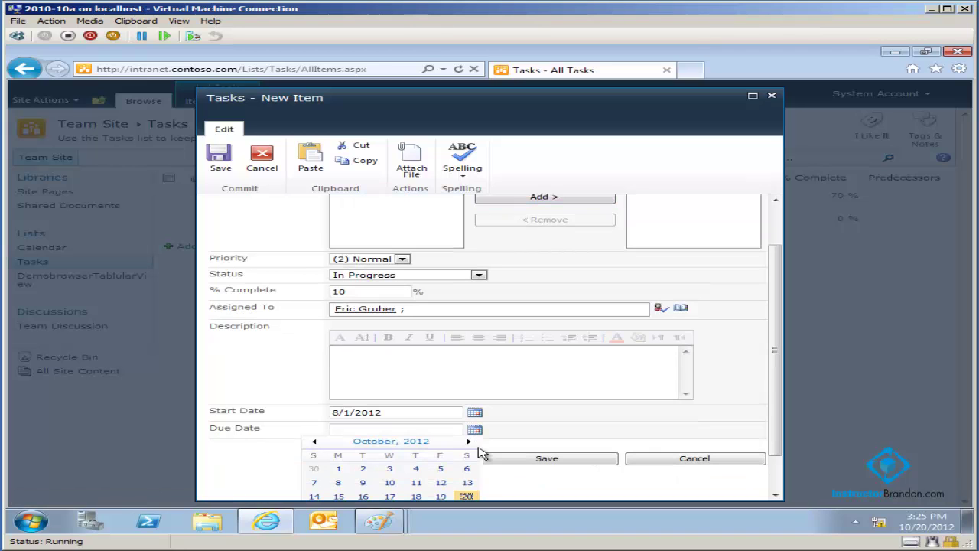
left_click(468, 497)
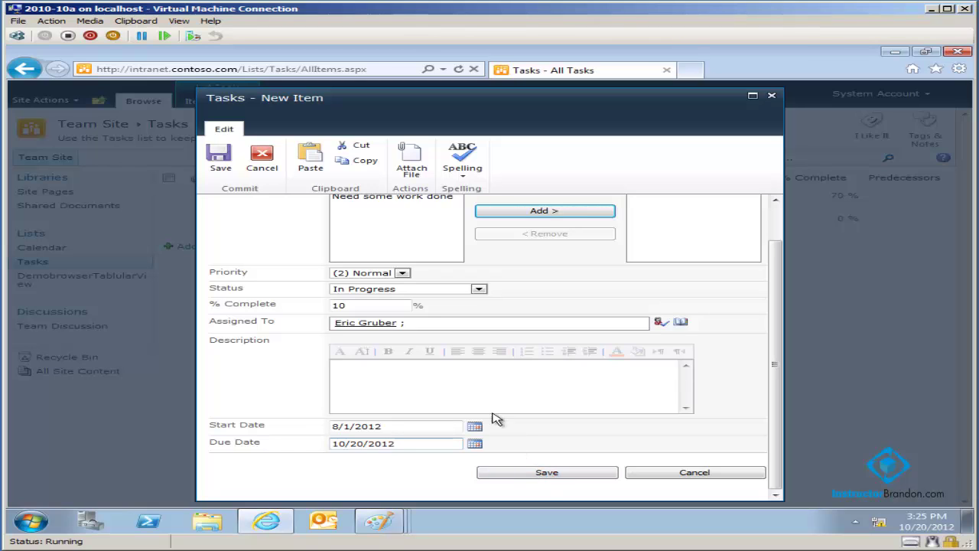
Enter "Make Access Databases Available to all." as the third task's description and save the task
left_click(484, 388)
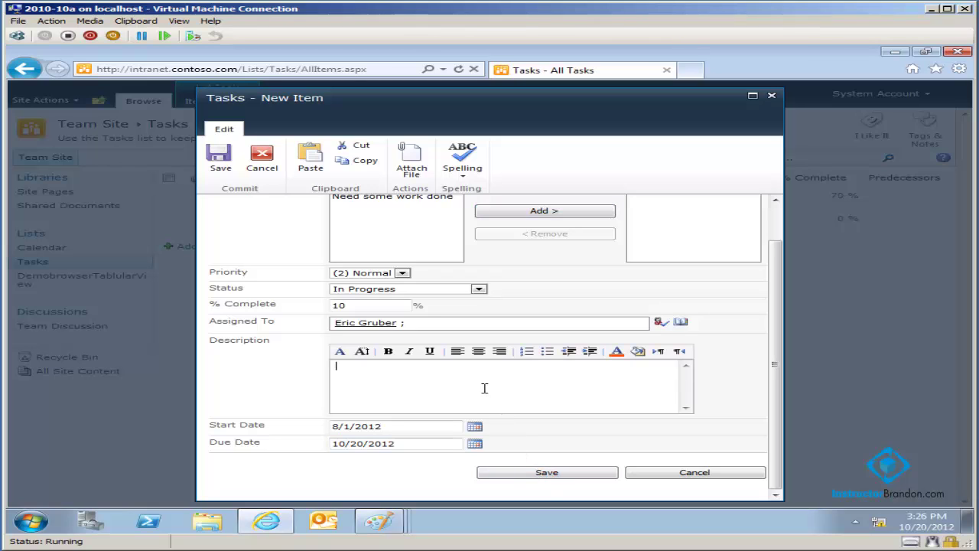
type("Make Access Databas")
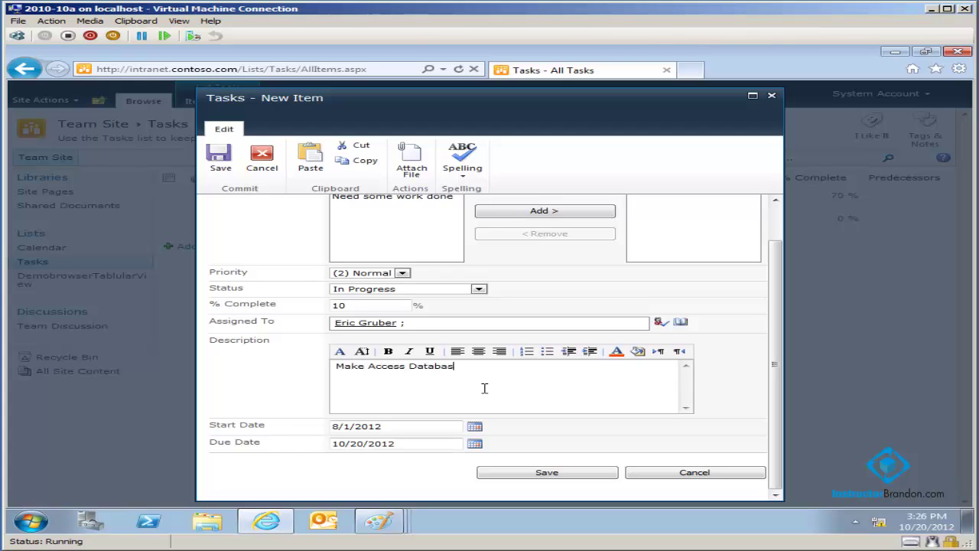
type("es Available to all.")
left_click(571, 475)
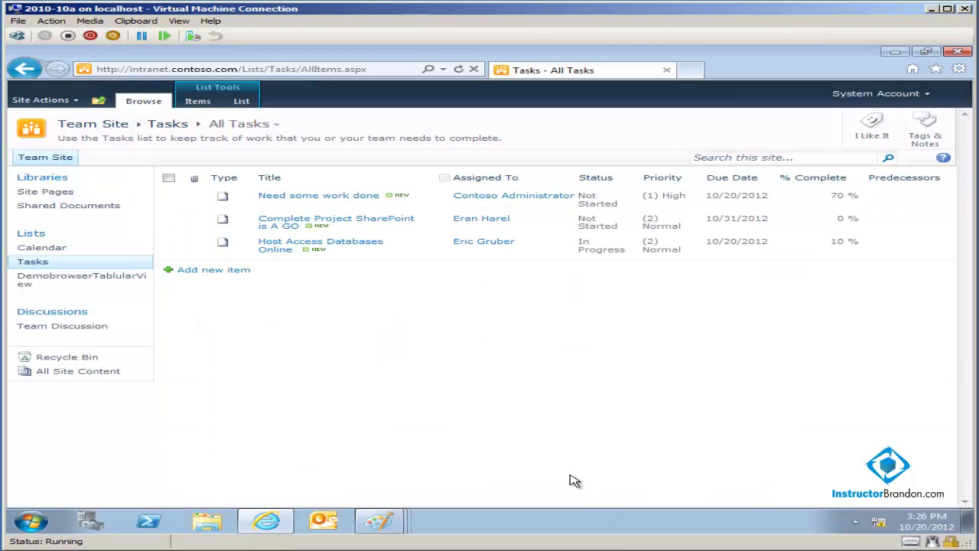
Add a fourth task to the Tasks list titled "Create Dynamic forms with SharePoint"
left_click(205, 271)
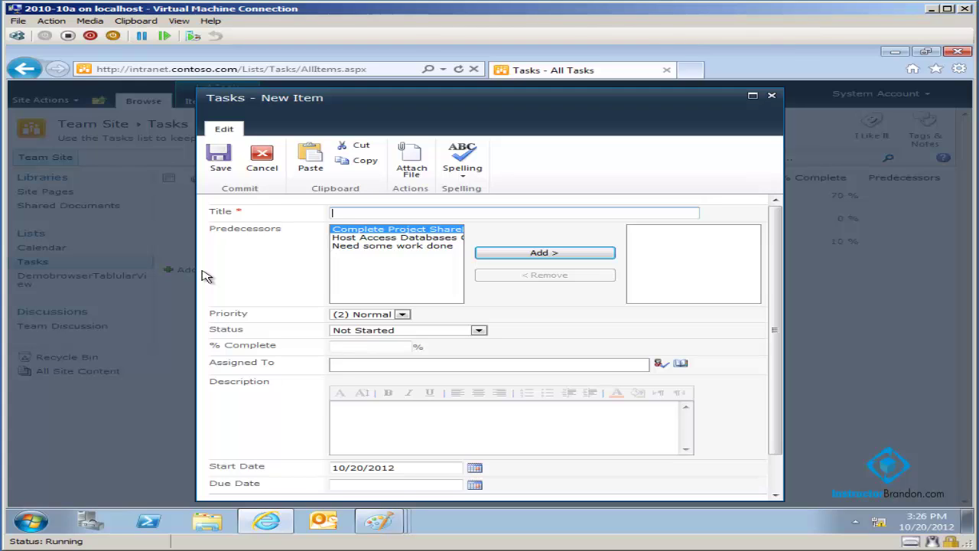
type("Create Dynamic forms ")
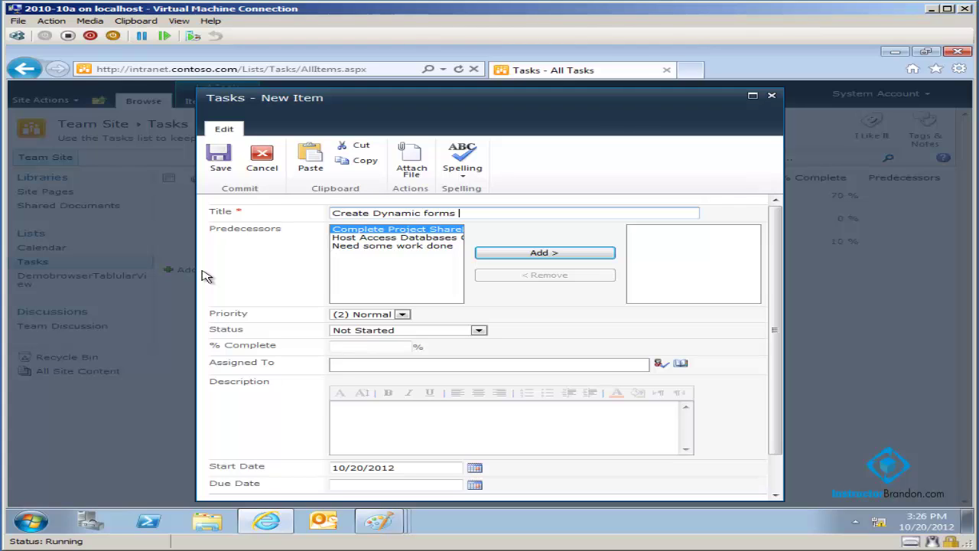
type("with SharePoint")
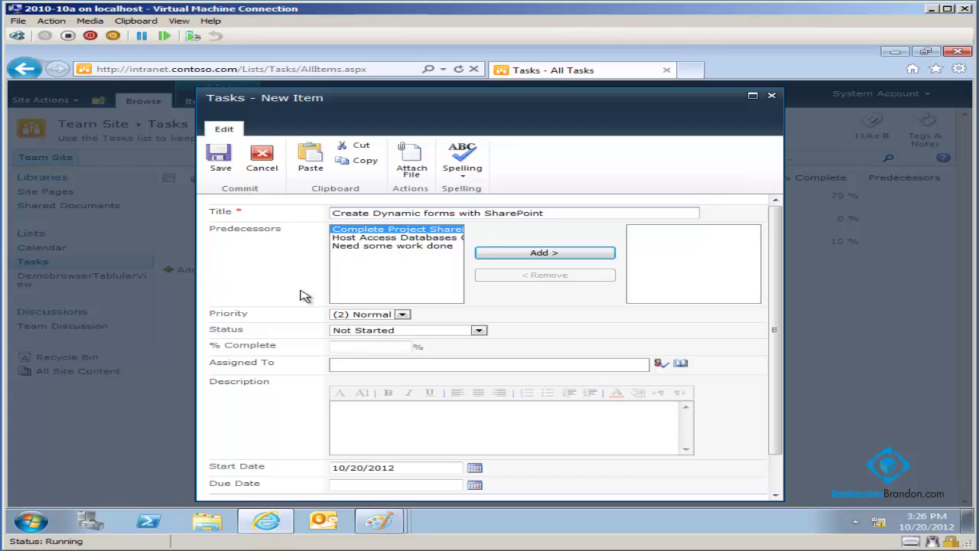
Set the fourth task's status to "Waiting on someone else" and its % Complete to 5
left_click(478, 331)
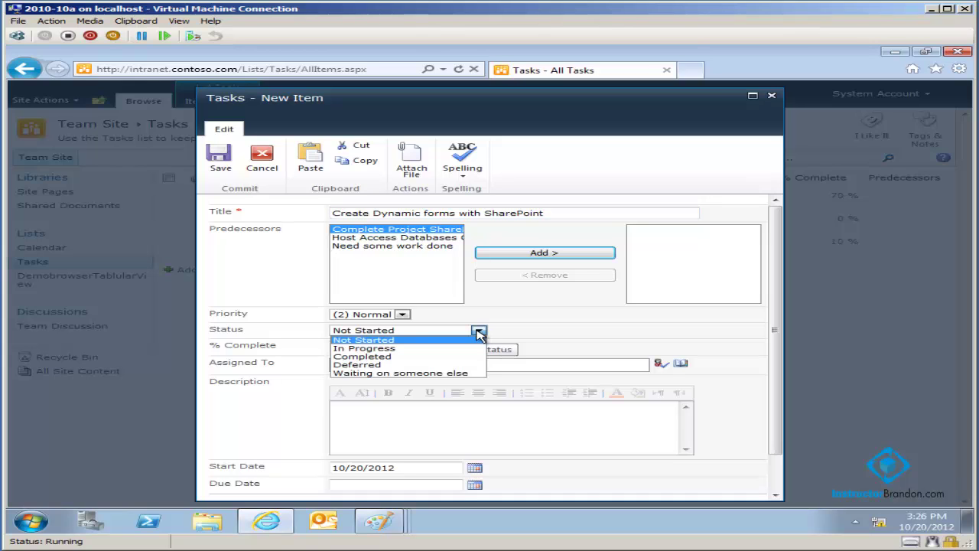
left_click(452, 372)
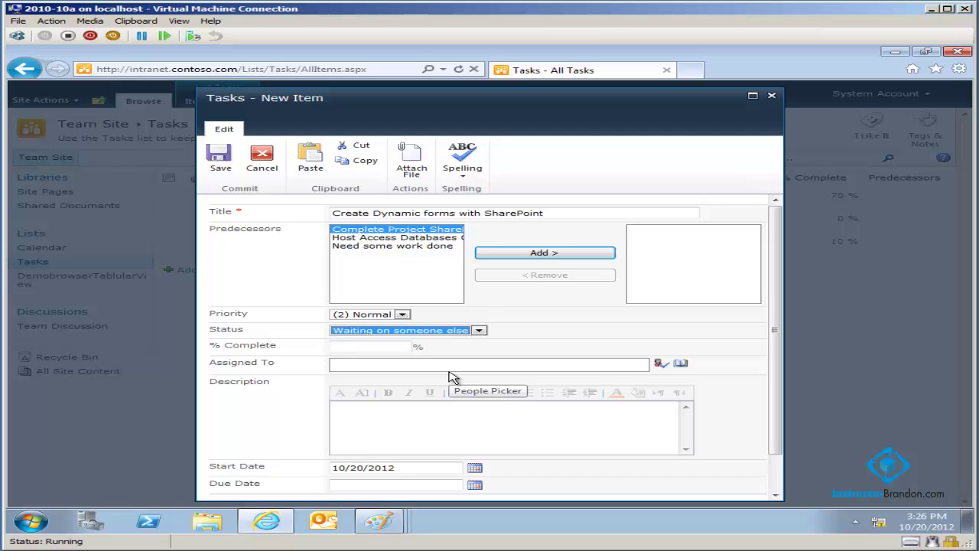
left_click(392, 345)
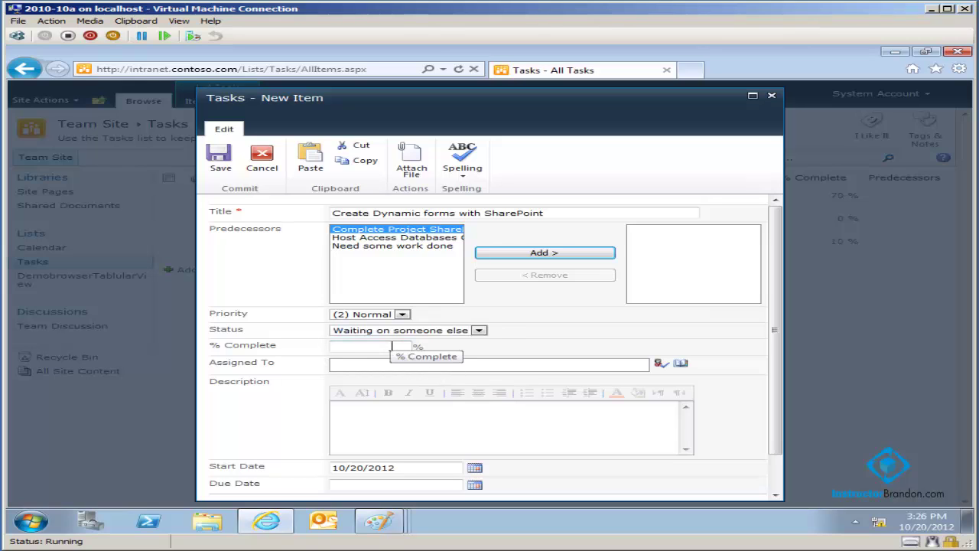
Find another salesperson by full name in the people directory and assign the "Create Dynamic forms with SharePoint" task to that person
left_click(680, 365)
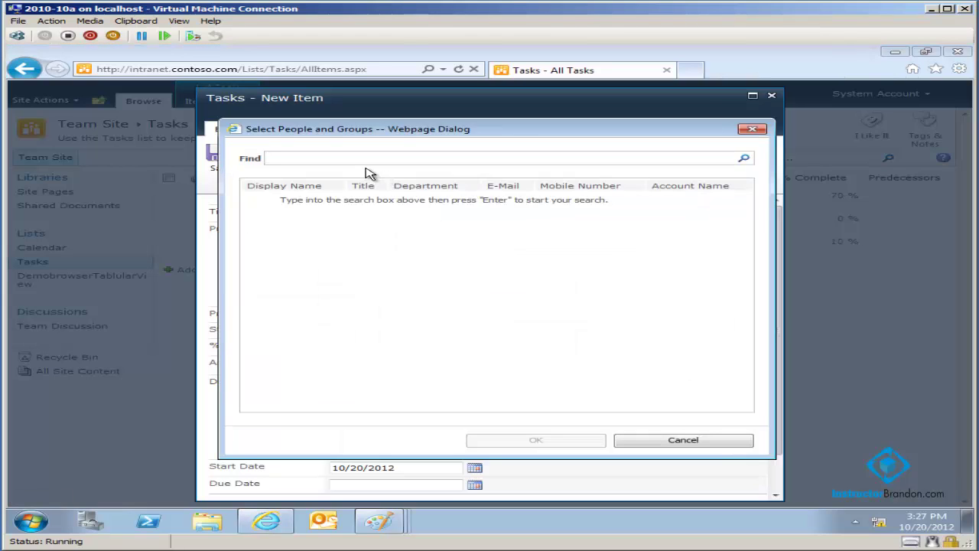
type("Erik Gubbels")
left_click(743, 159)
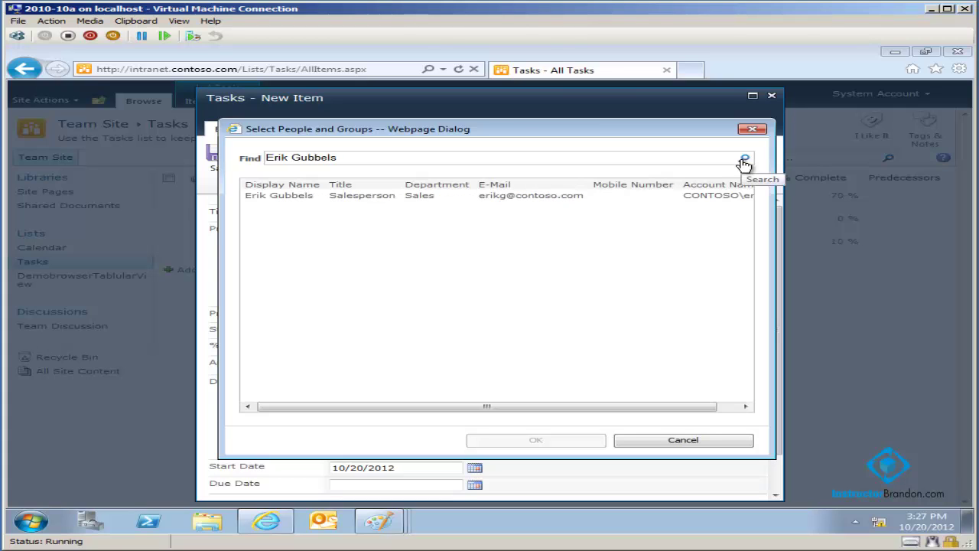
left_click(302, 197)
left_click(550, 441)
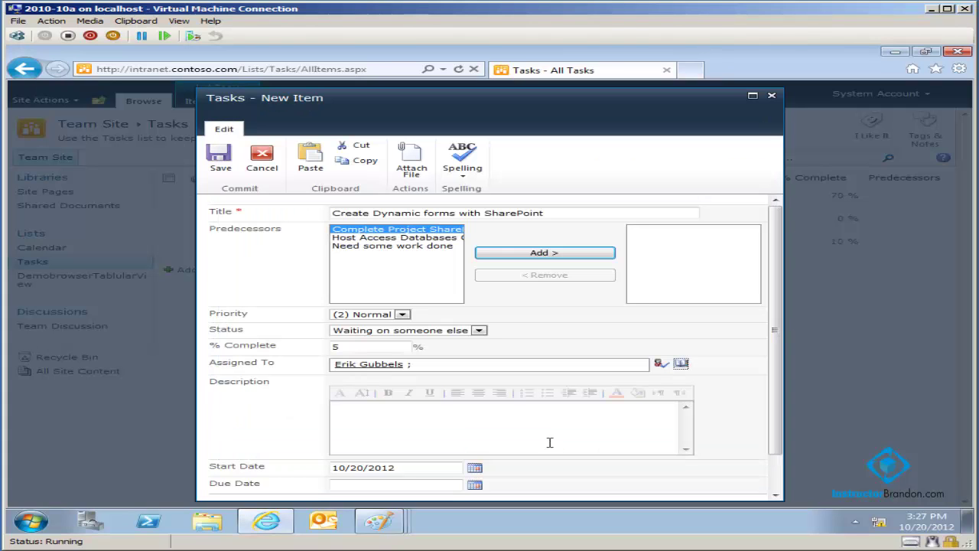
Enter "Learn how SharePoint enhances InfoPath" as the fourth task's description
left_click(516, 431)
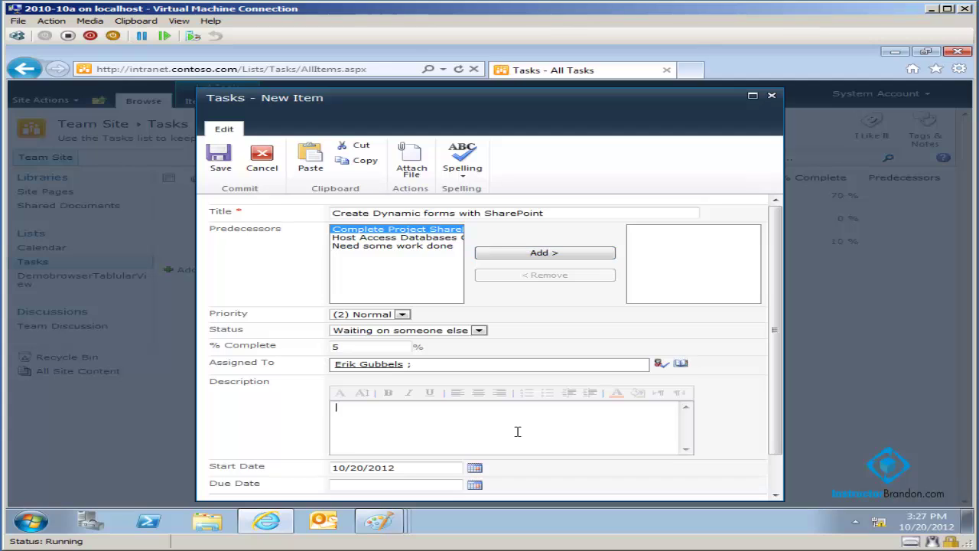
type("Learn ")
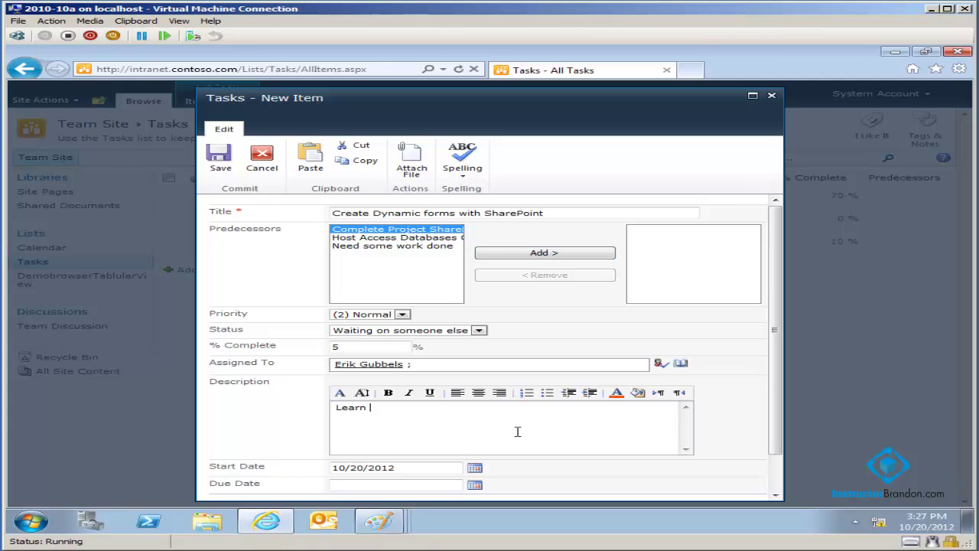
type("how SharePoint enhances ")
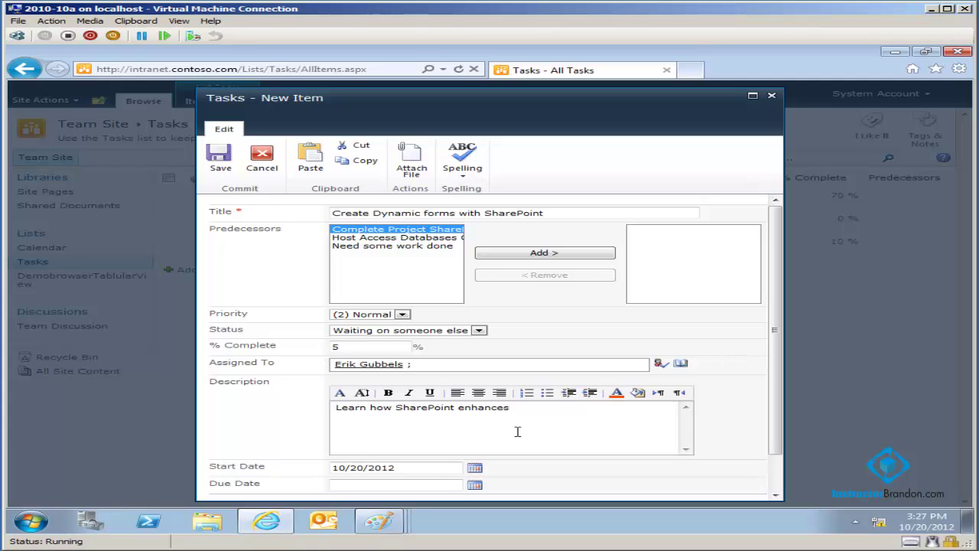
type("InfoPath")
Set the fourth task's due date to 11/1/2012
left_click_drag(775, 419, 780, 459)
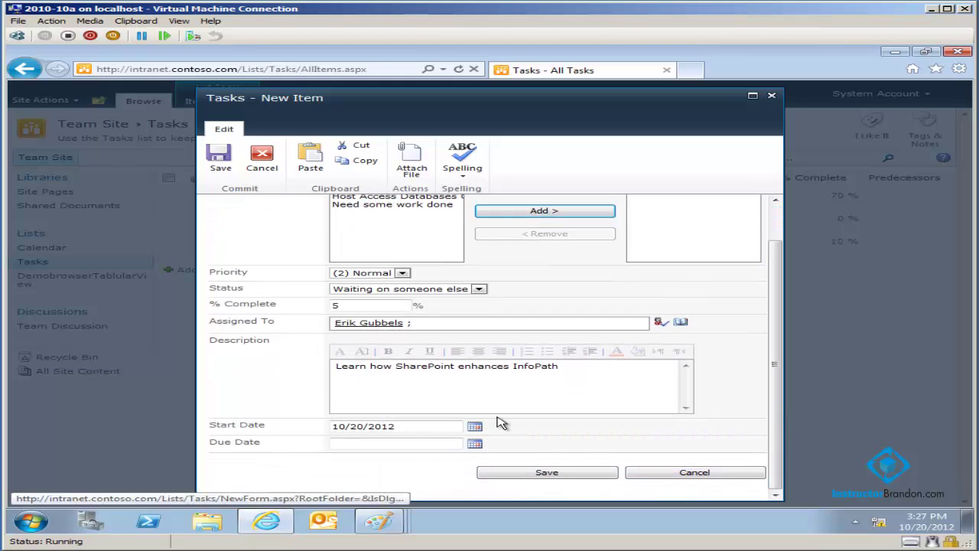
left_click(475, 442)
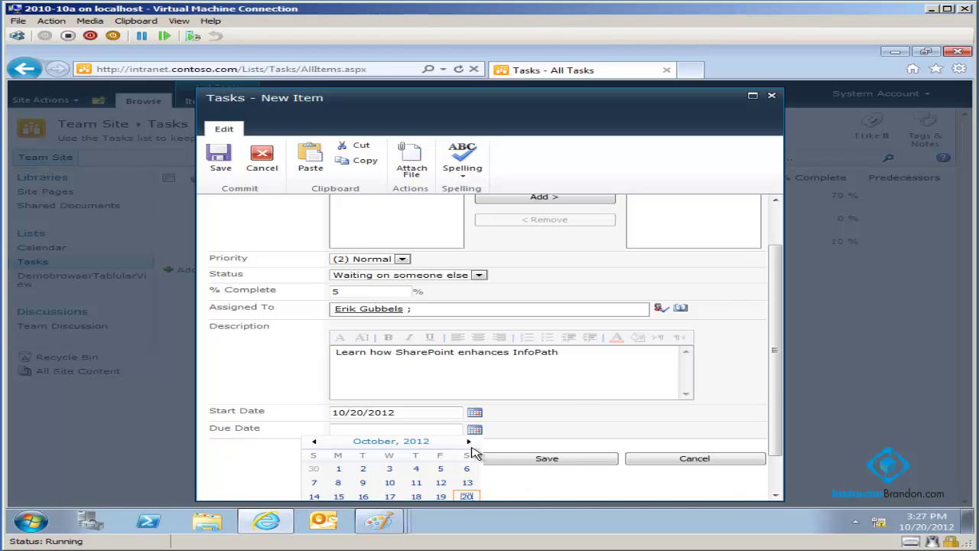
left_click(469, 442)
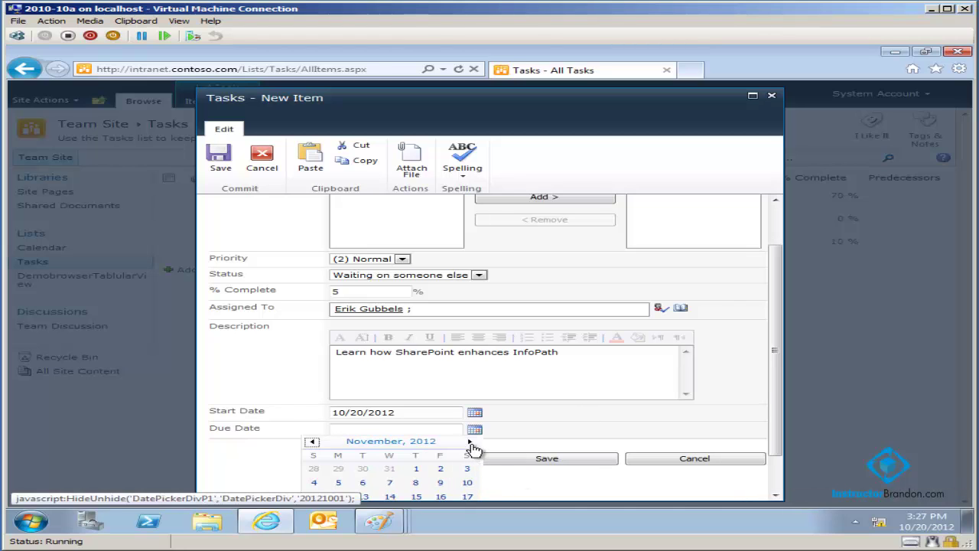
left_click(416, 470)
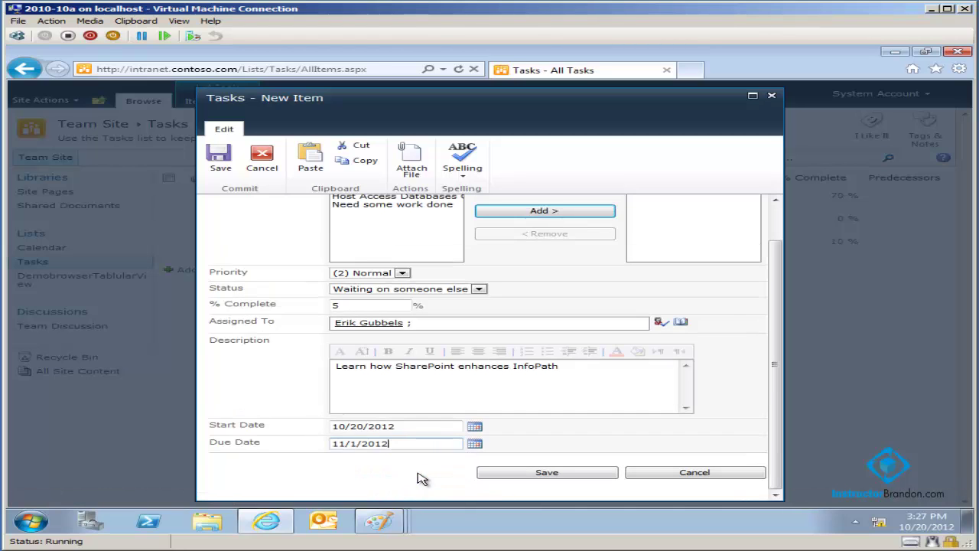
Save the fourth task and start another new item in the Tasks list
left_click(514, 474)
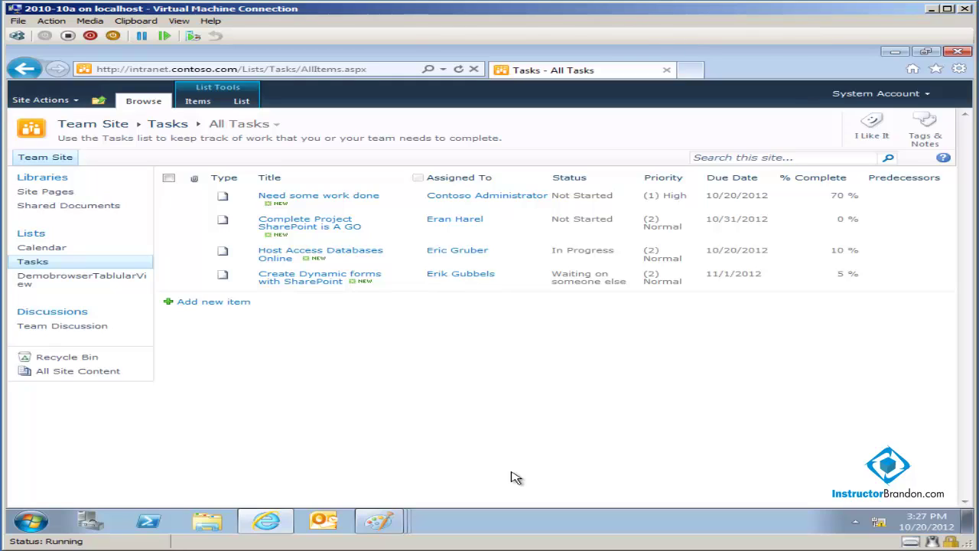
left_click(228, 306)
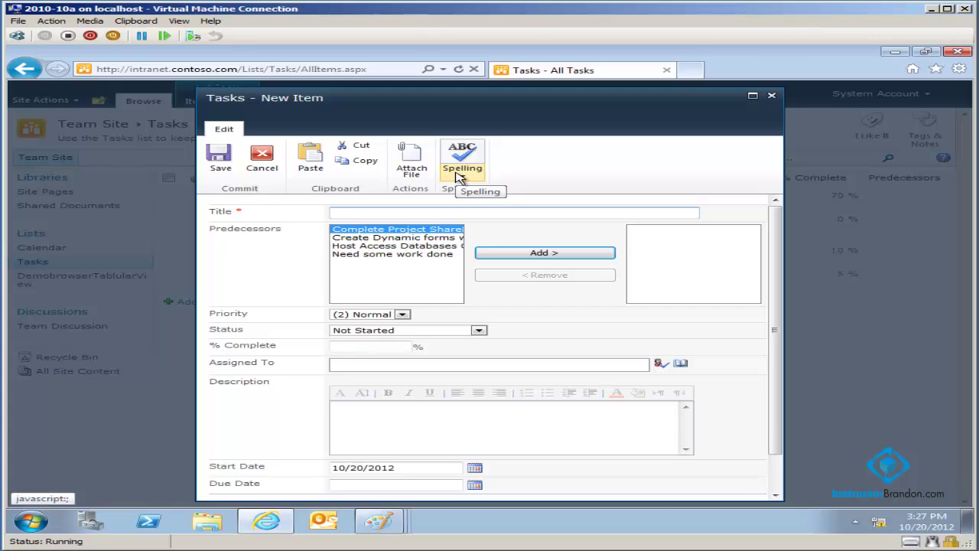
type("Us SP to")
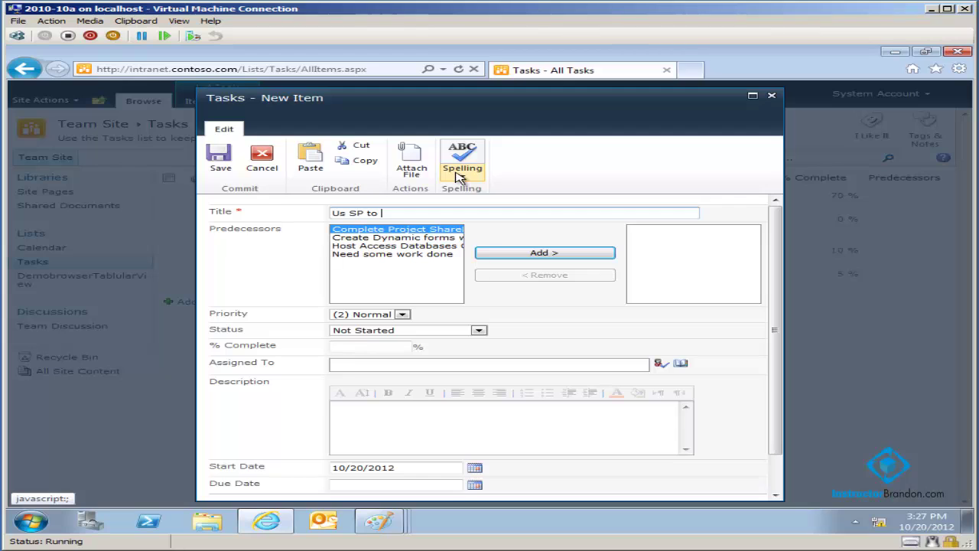
type(" create websites that previous ")
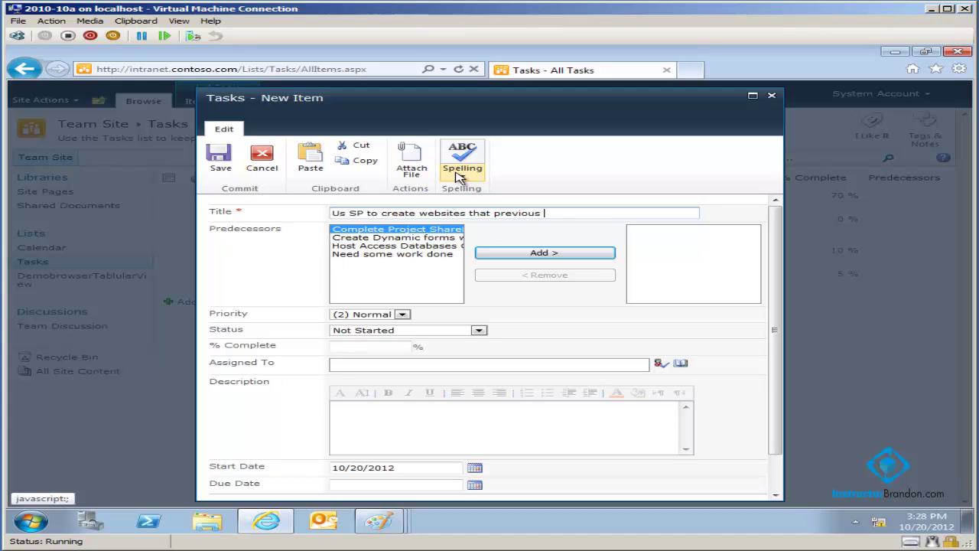
type("took developers sev")
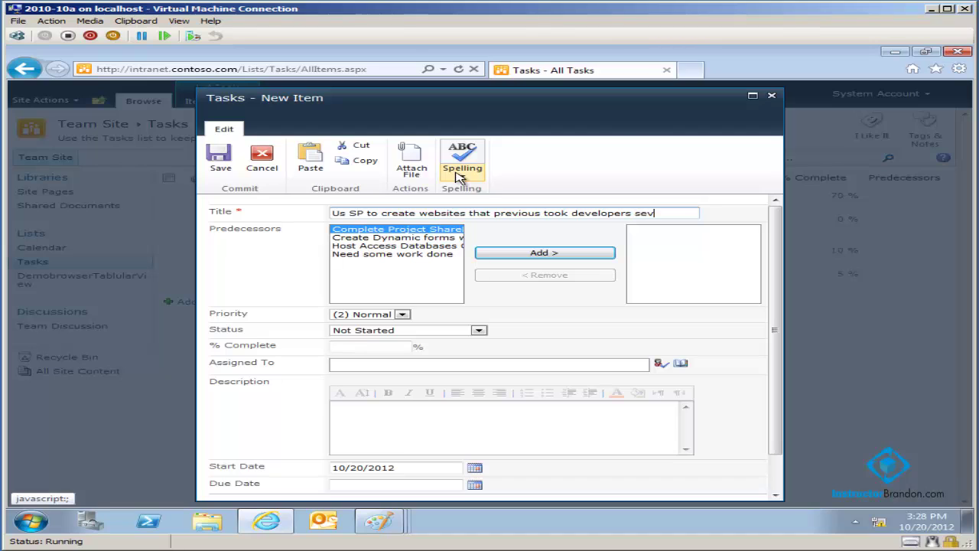
type("eral weeks")
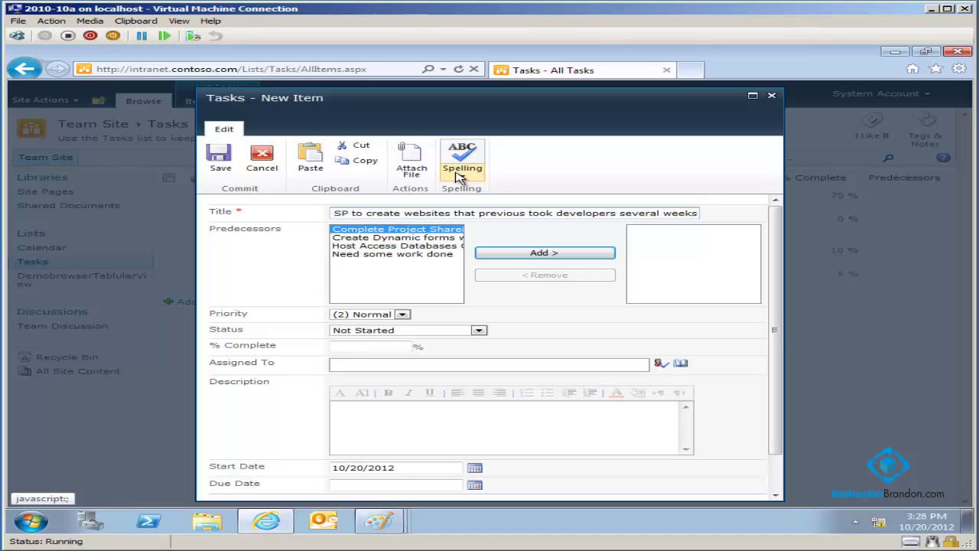
type(" to create")
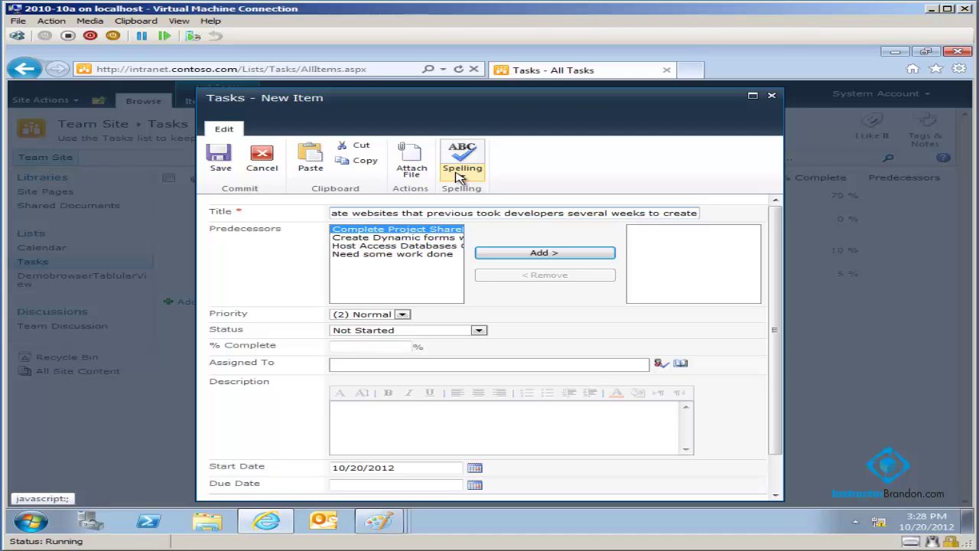
key("BackSpace")
key("BackSpace")
key("BackSpace")
key("BackSpace")
key("BackSpace")
key("BackSpace")
key("BackSpace")
key("BackSpace")
key("BackSpace")
key("BackSpace")
key("BackSpace")
key("BackSpace")
key("BackSpace")
key("BackSpace")
key("BackSpace")
key("BackSpace")
key("BackSpace")
key("BackSpace")
key("BackSpace")
key("BackSpace")
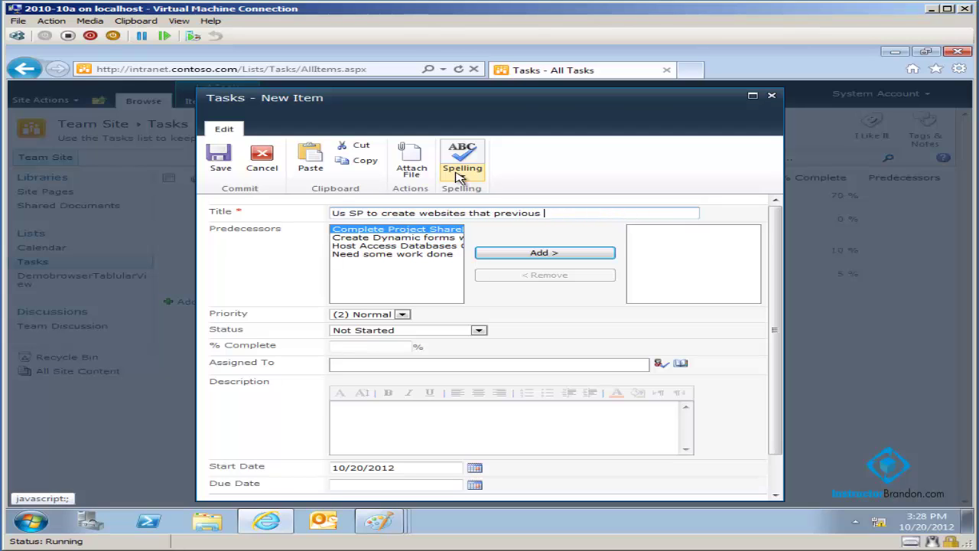
key("BackSpace")
key("BackSpace")
key("BackSpace")
key("BackSpace")
key("BackSpace")
key("BackSpace")
key("BackSpace")
key("BackSpace")
key("BackSpace")
key("BackSpace")
key("BackSpace")
key("BackSpace")
key("BackSpace")
key("BackSpace")
key("BackSpace")
key("BackSpace")
key("BackSpace")
key("BackSpace")
key("BackSpace")
key("BackSpace")
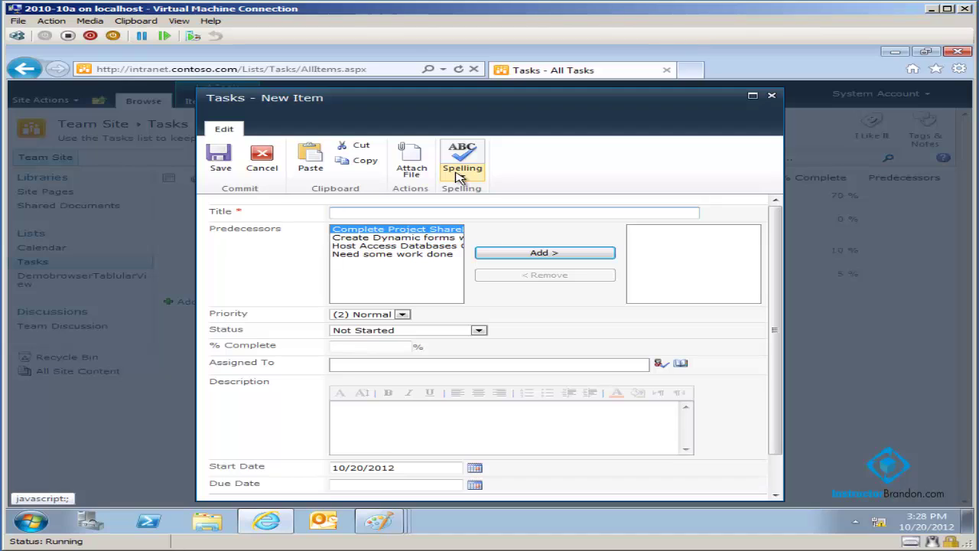
Title the fifth task "Learn to Build Powerful Websites"
type("Learn to Build Powerful We")
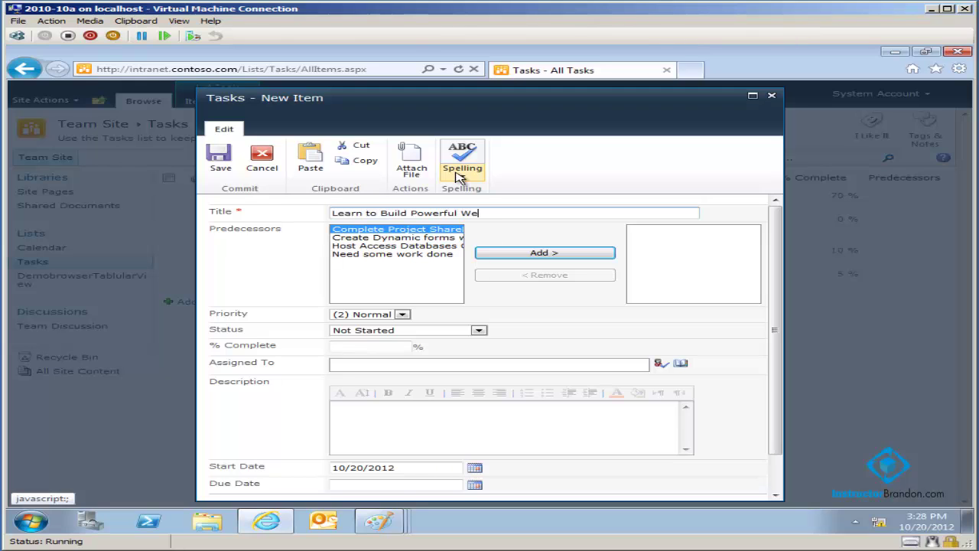
type("bsites")
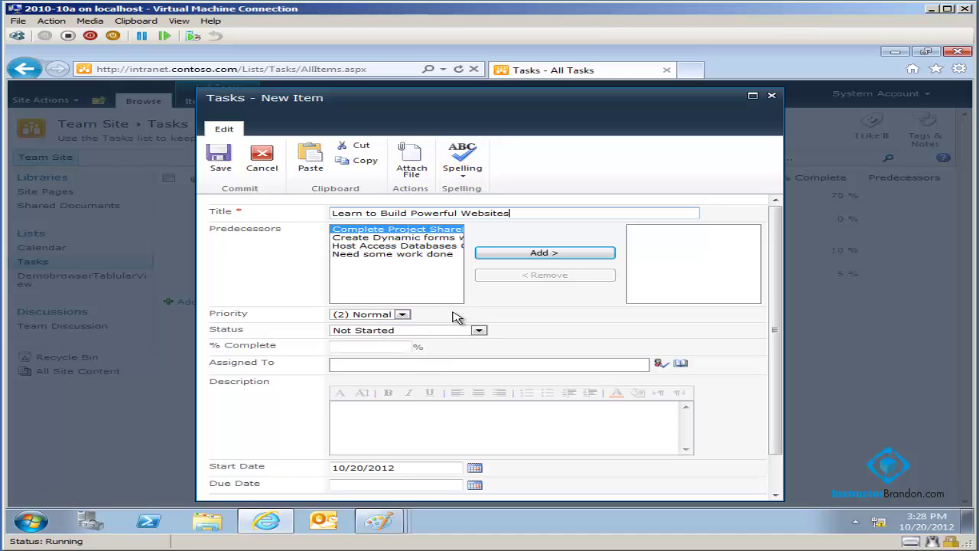
Set the fifth task's priority to (3) Low and its status to In Progress
left_click(403, 315)
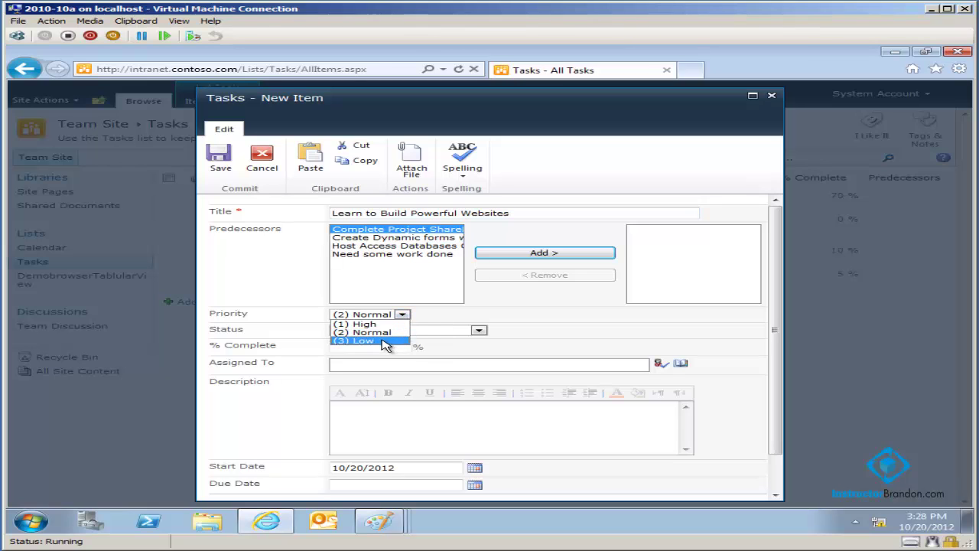
left_click(386, 341)
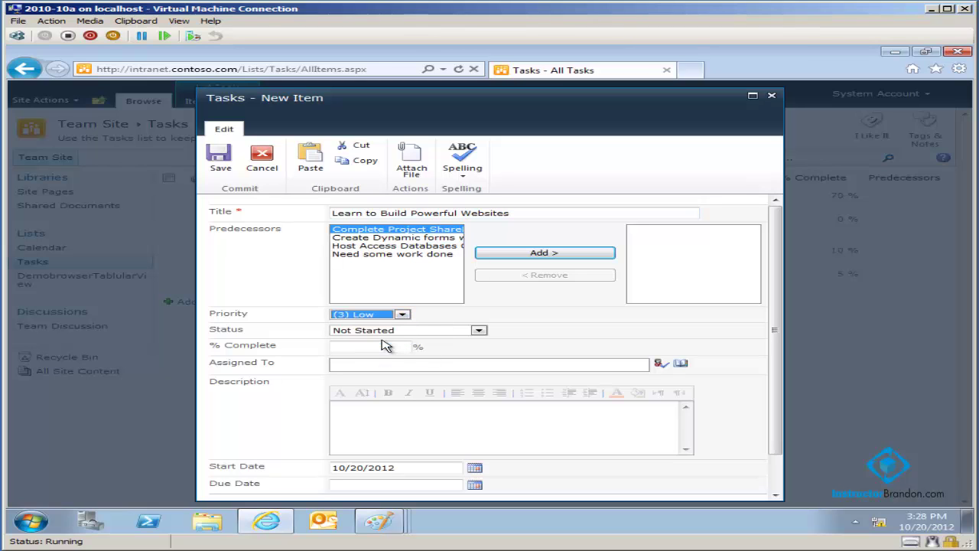
left_click(478, 331)
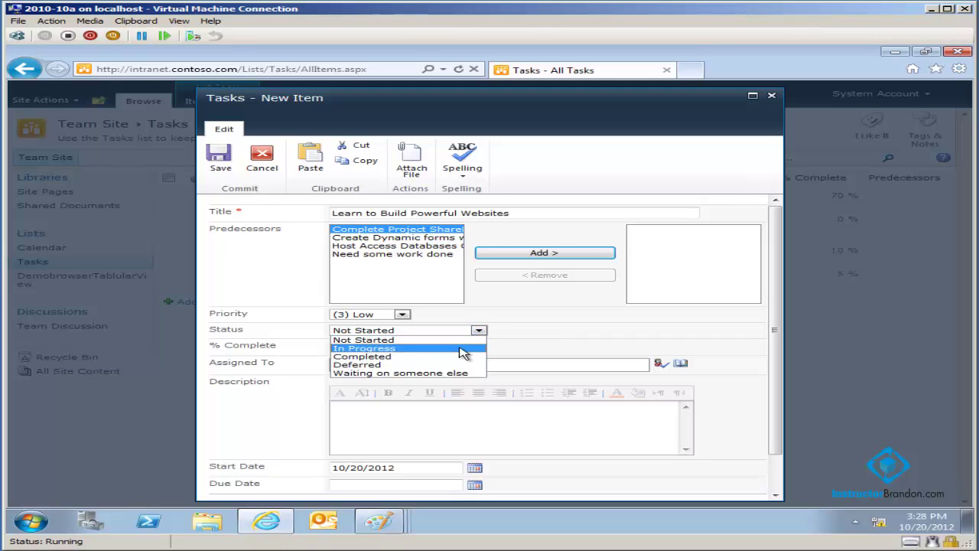
left_click(461, 349)
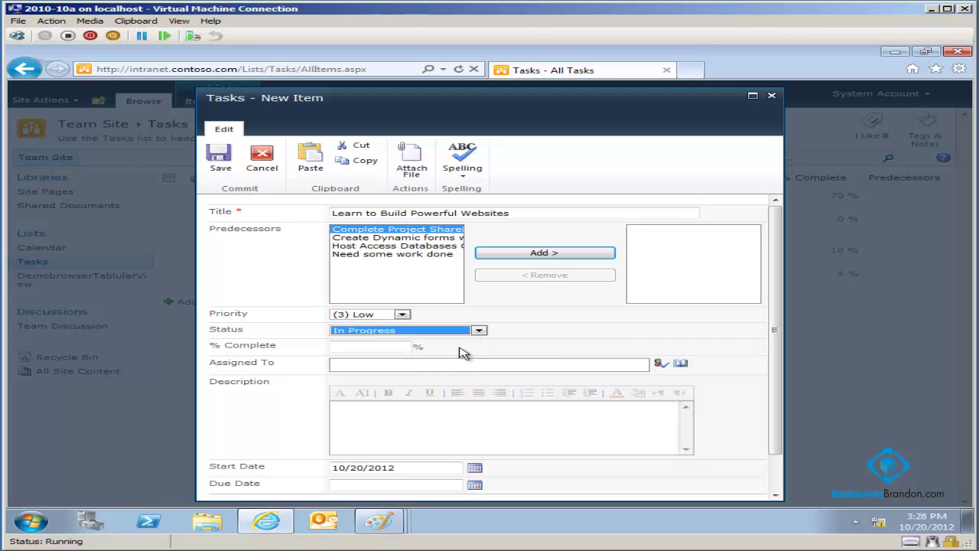
Find a salesperson by full name in the people directory and assign the "Learn to Build Powerful Websites" task to that person
left_click(421, 365)
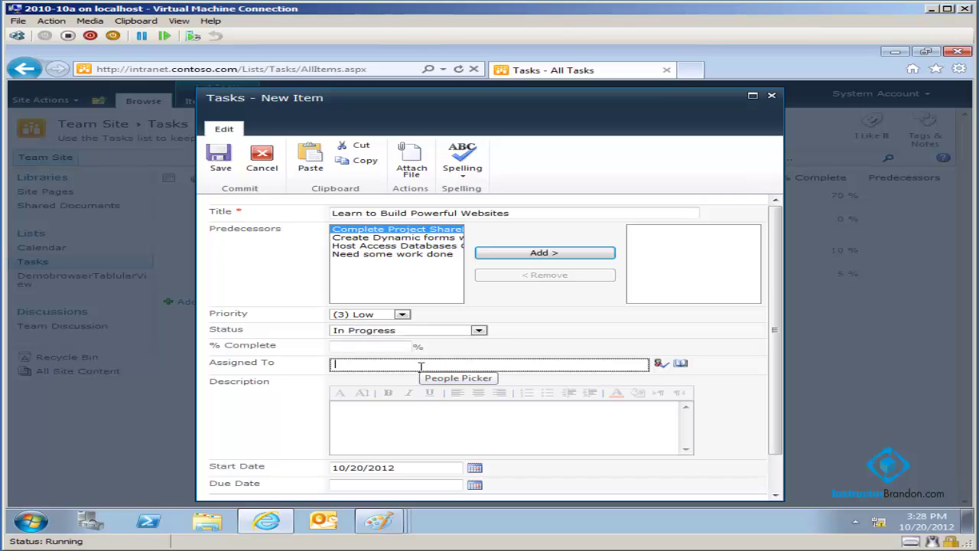
left_click(680, 364)
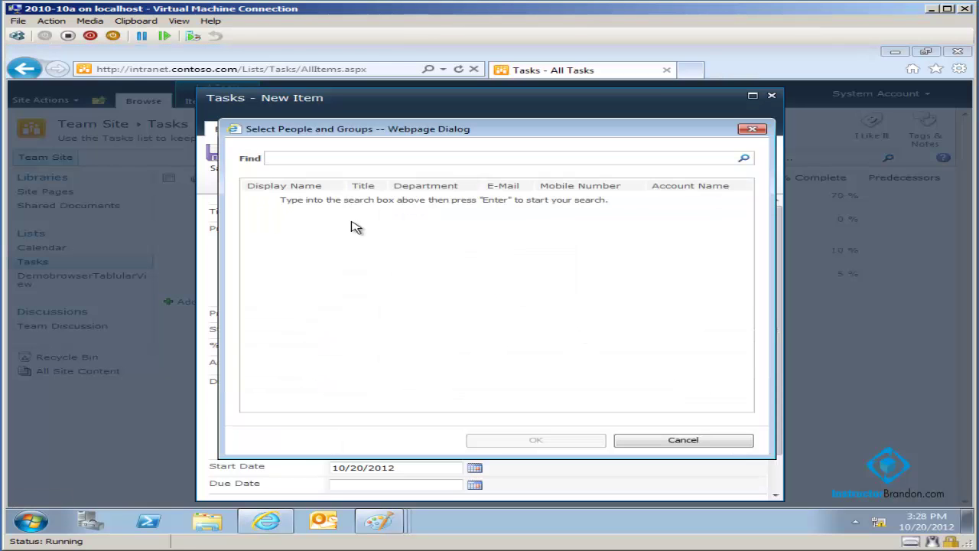
type("Eran Harel")
left_click(745, 159)
left_click(295, 197)
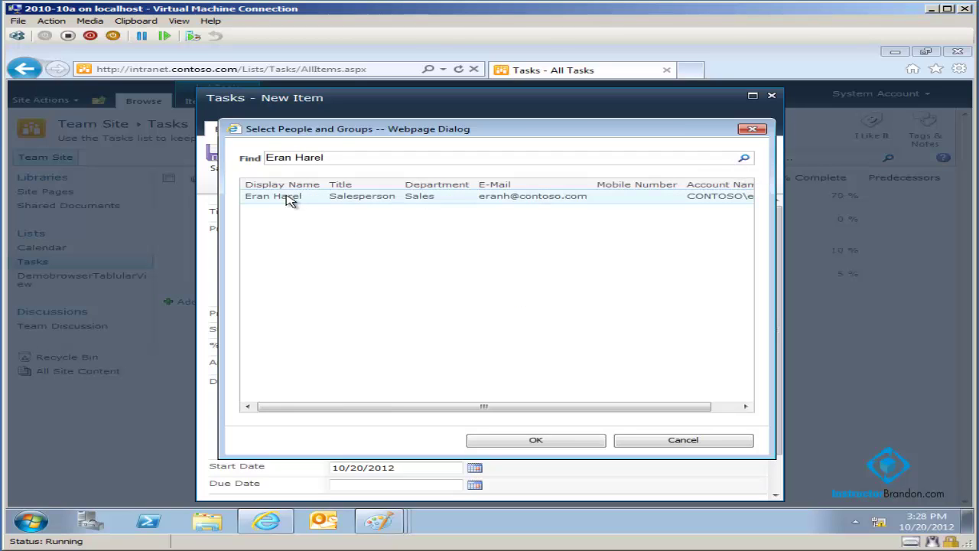
left_click(569, 442)
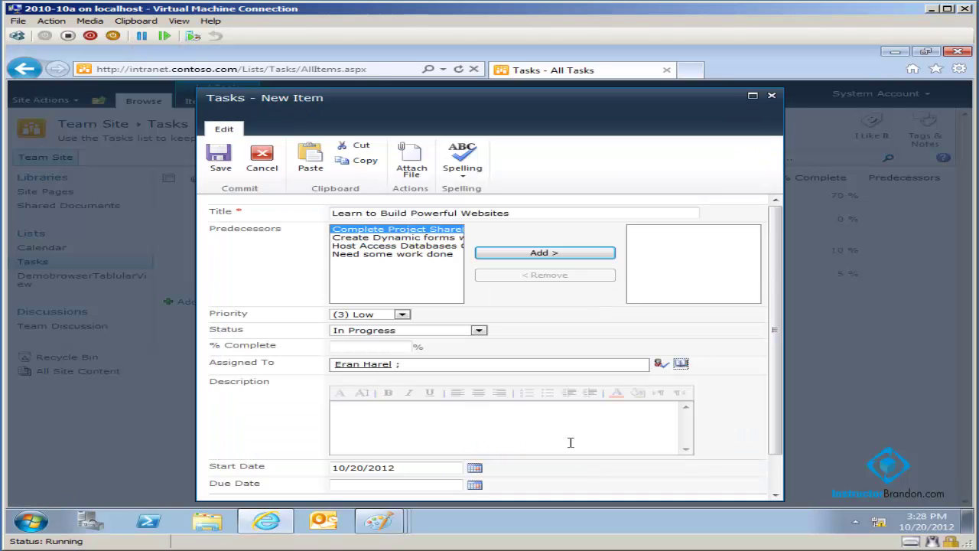
Enter "Use SP to create websites that previously took developers several weeks to create" as the fifth task's description
left_click(570, 442)
type("Use SP ")
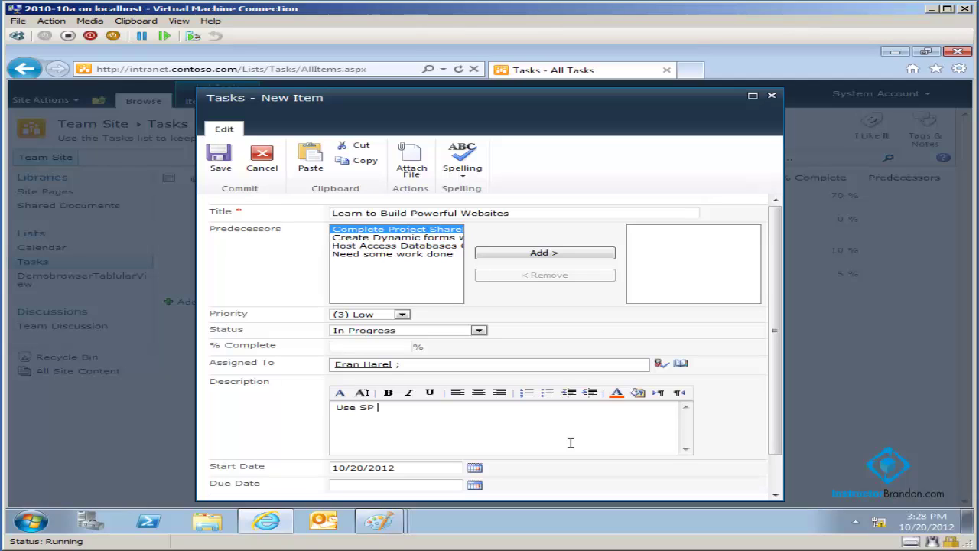
type("to create websites that previ")
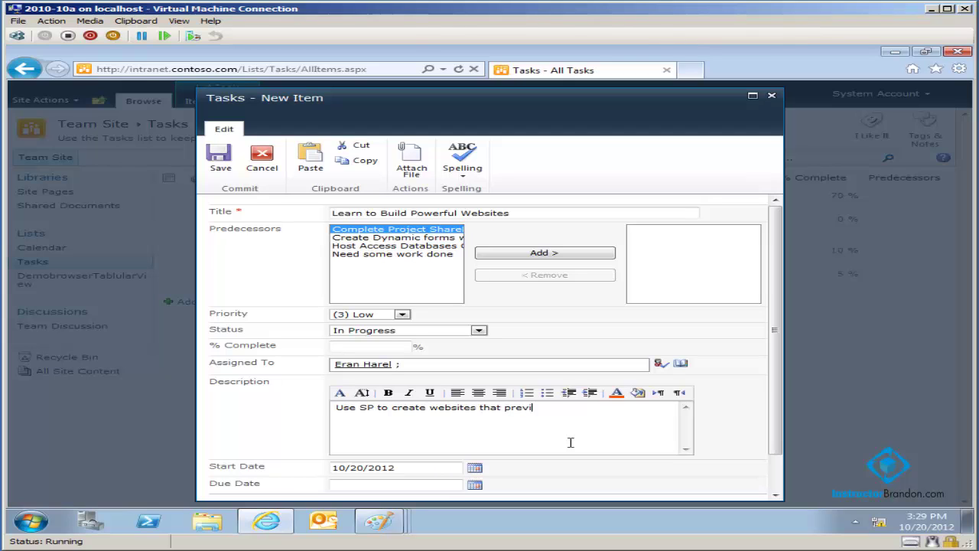
type("ously took develooe")
key("BackSpace")
key("BackSpace")
type("pers several")
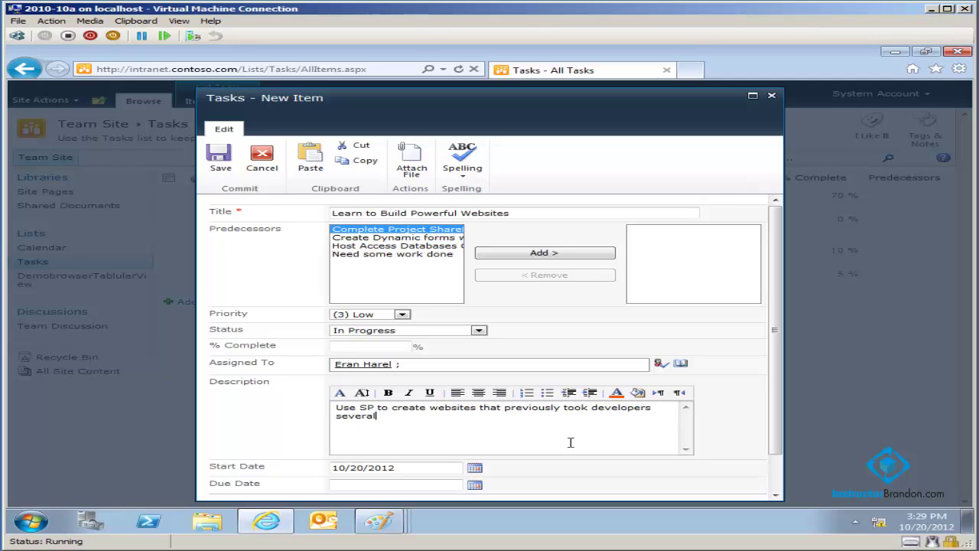
type(" weeks to create")
Set the fifth task's due date to 10/22/2012 and save the task
left_click(473, 485)
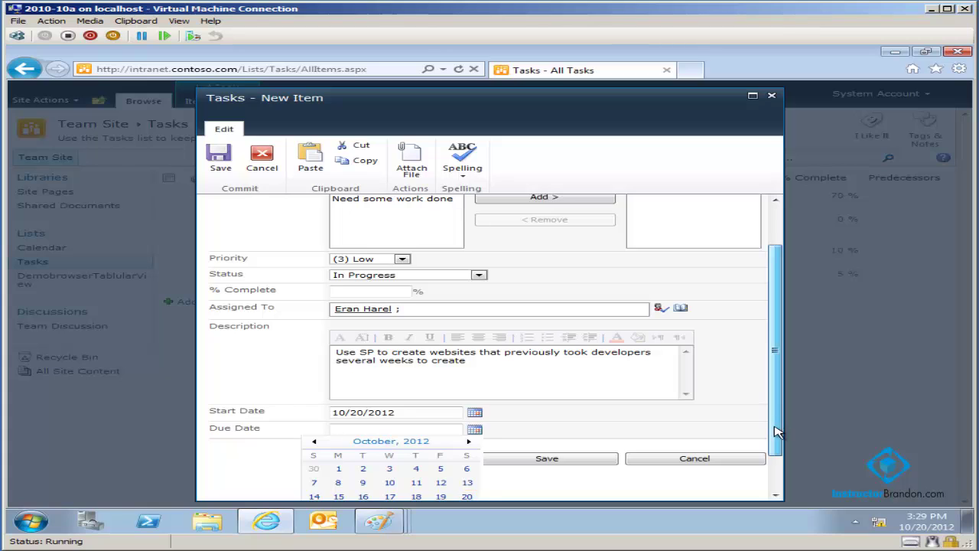
left_click_drag(776, 431, 777, 461)
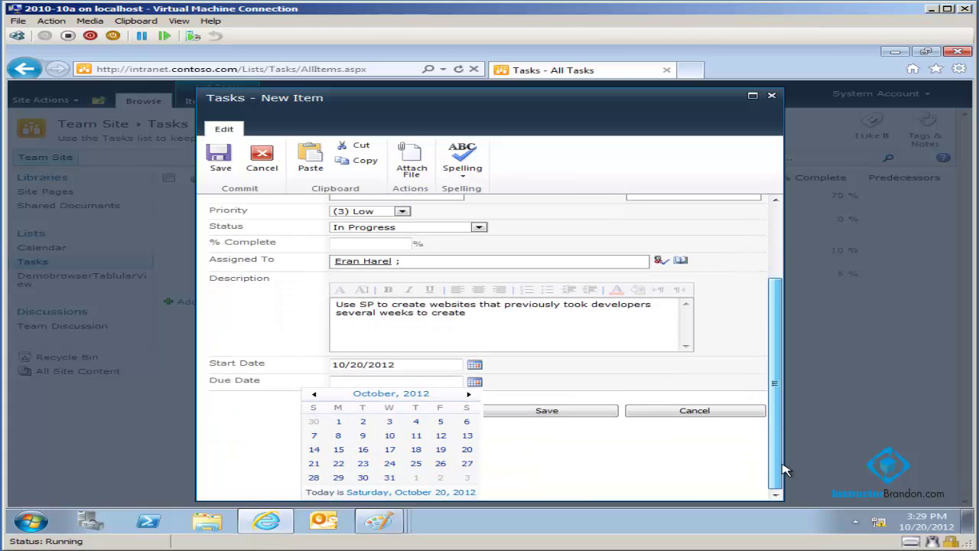
left_click(338, 465)
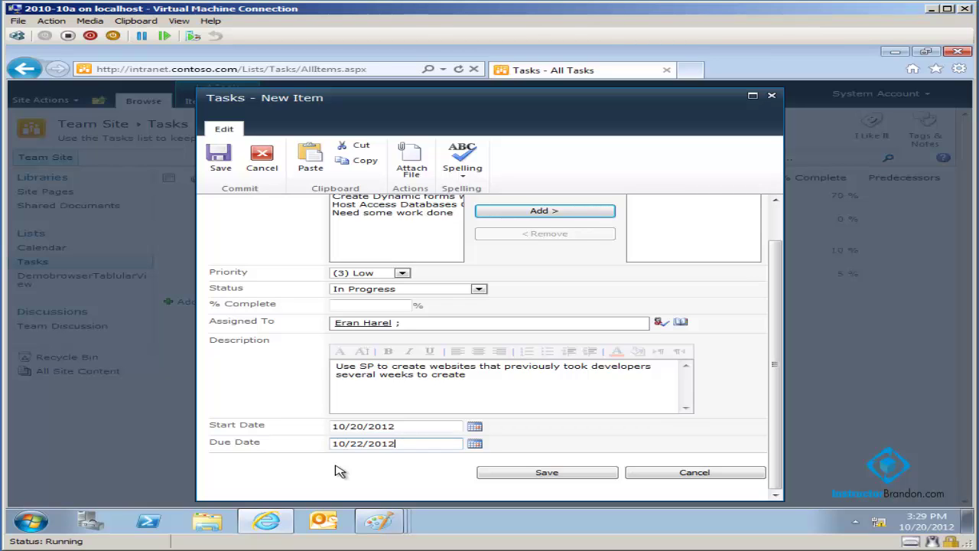
left_click(520, 471)
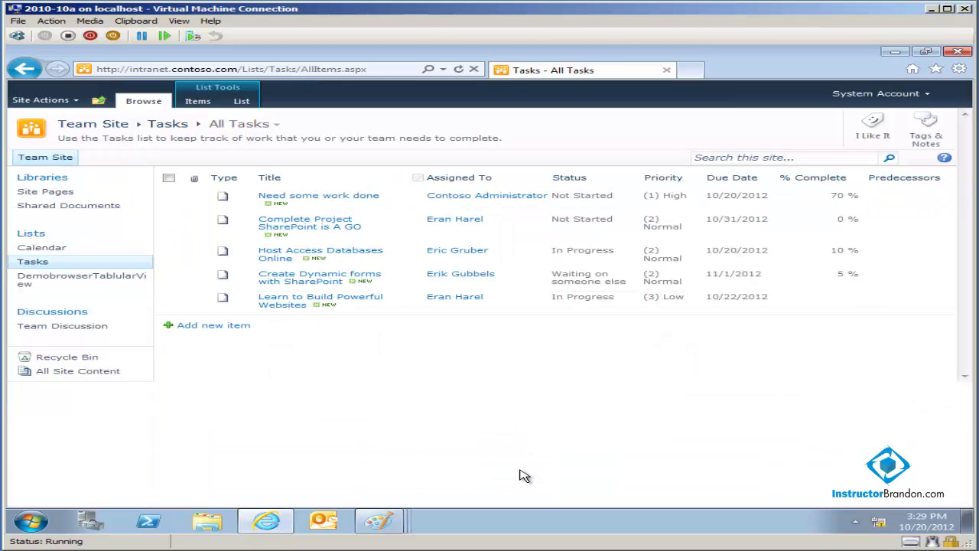